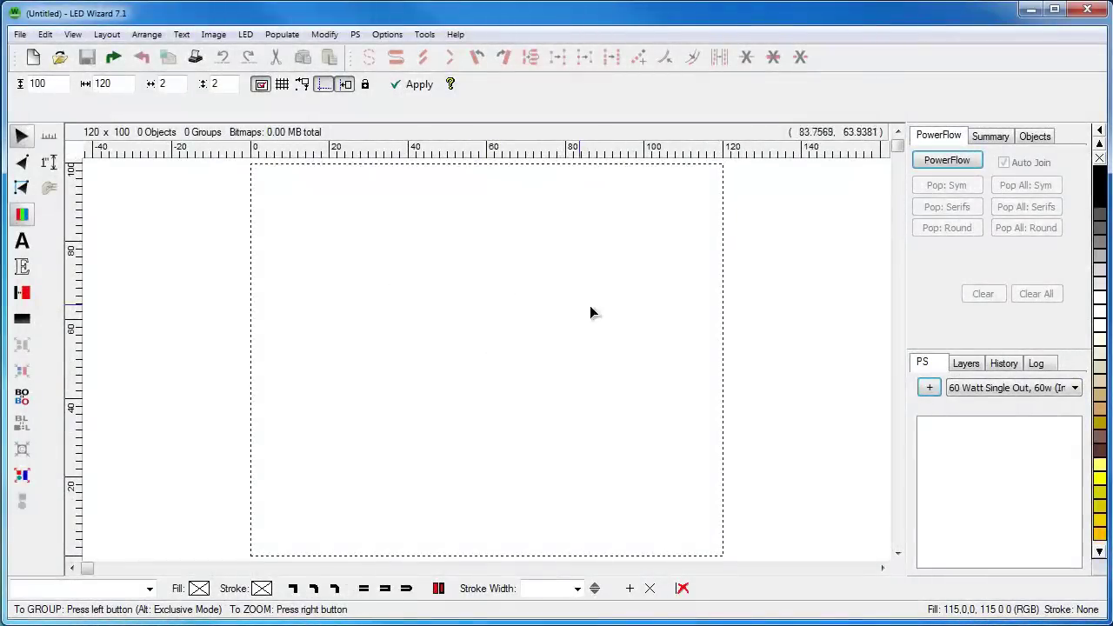
Step: Import the Shopping_District.pdf artwork into the layout
{"action": "left_click", "coordinate": [113, 58]}
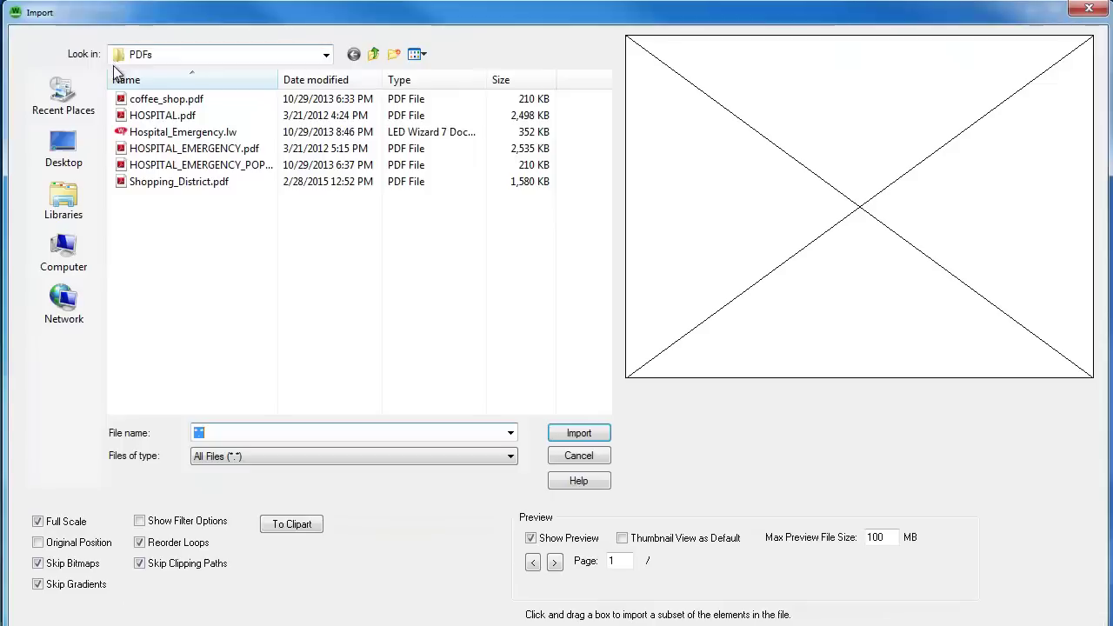
{"action": "left_click", "coordinate": [207, 187]}
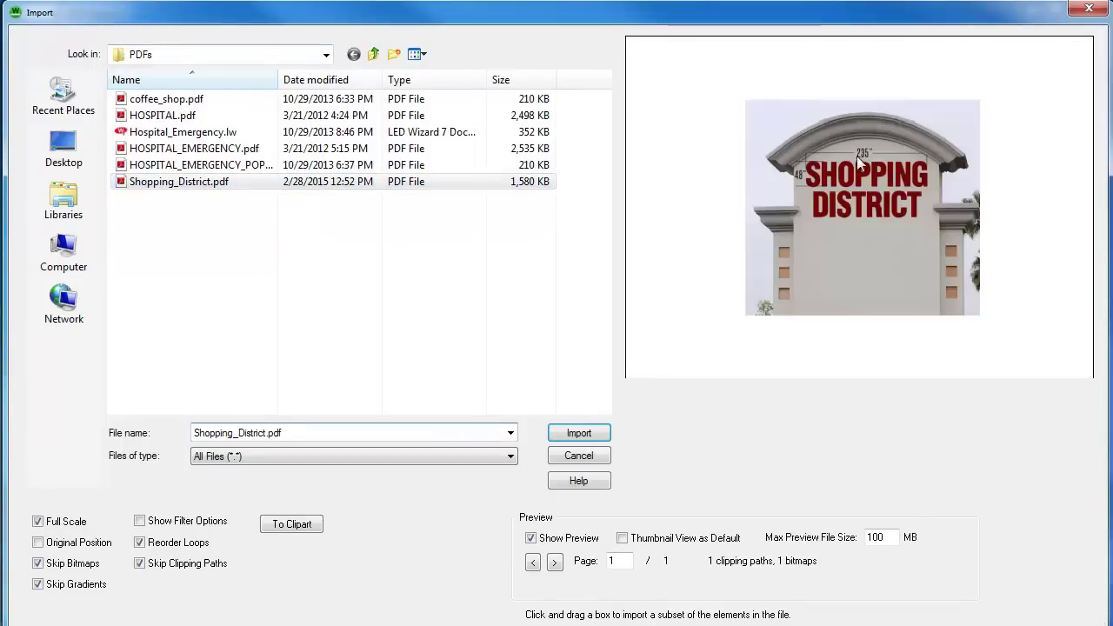
{"action": "left_click", "coordinate": [579, 434]}
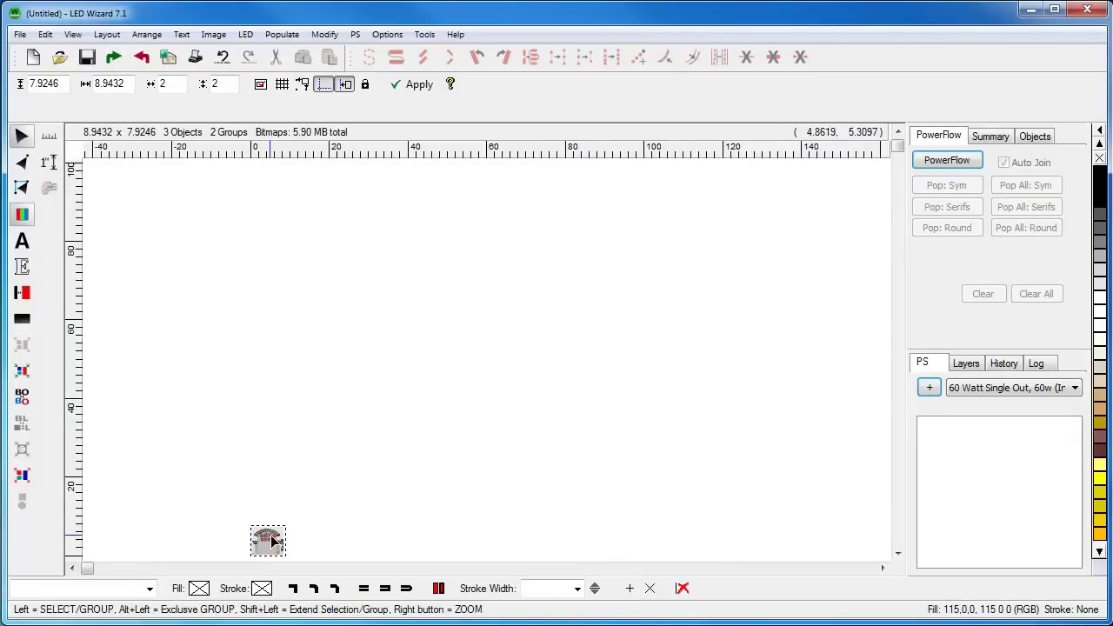
{"action": "right_click", "coordinate": [271, 537]}
{"action": "left_click", "coordinate": [459, 403]}
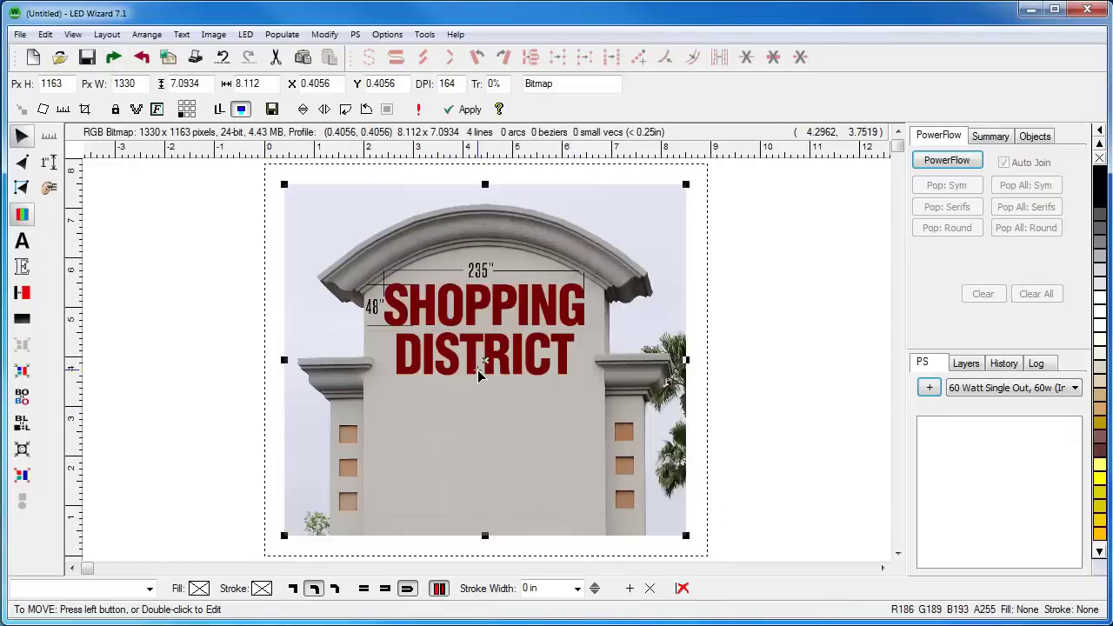
Step: Select the SHOPPING and DISTRICT lettering together and shift it slightly off its place on the sign photo
{"action": "left_click", "coordinate": [398, 318]}
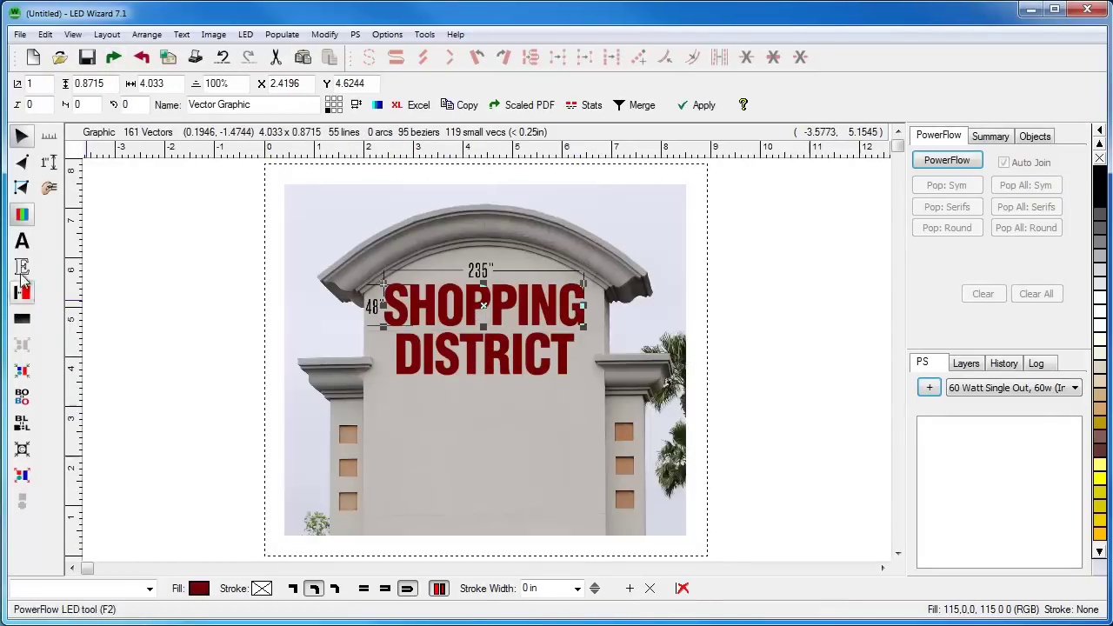
{"action": "left_click", "coordinate": [24, 219]}
{"action": "left_click", "coordinate": [24, 217]}
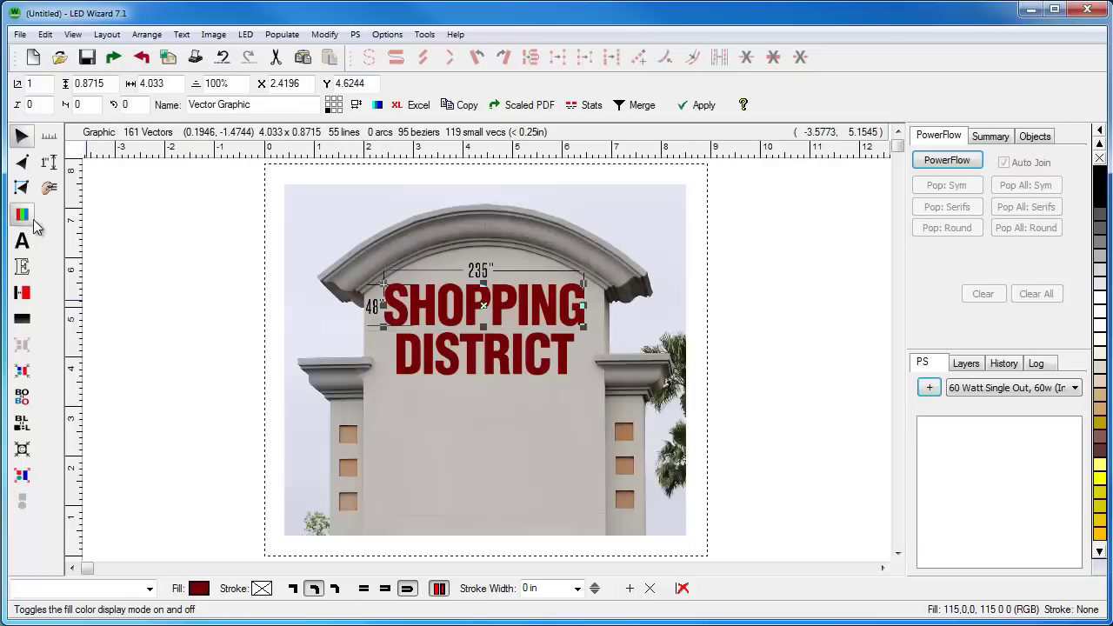
{"action": "left_click", "coordinate": [441, 372]}
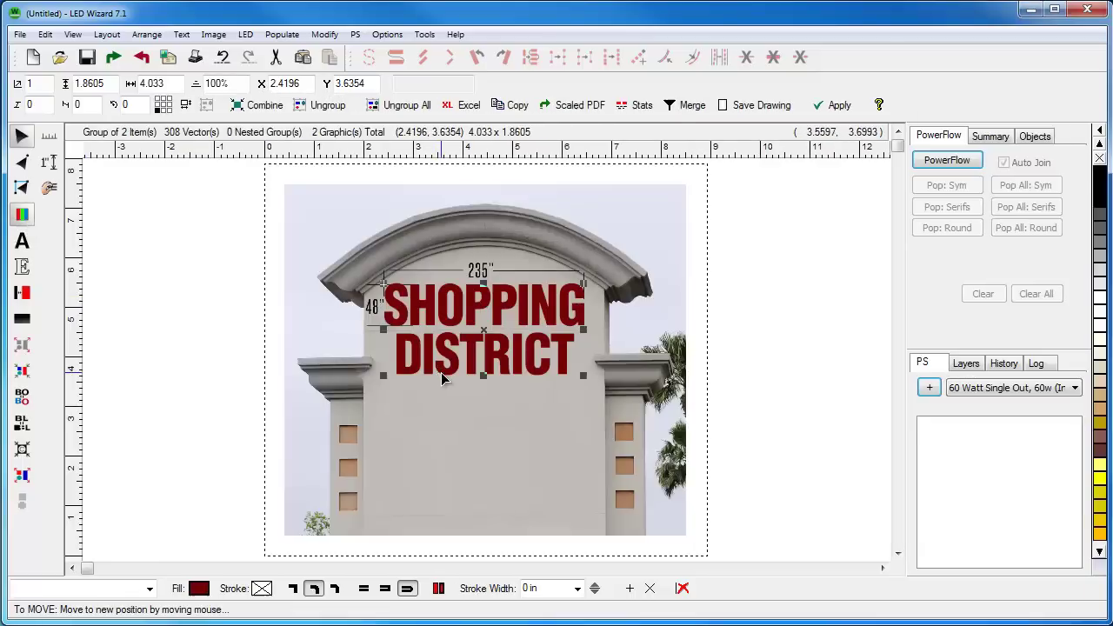
{"action": "mouse_move", "coordinate": [491, 357]}
{"action": "left_mouse_down"}
{"action": "mouse_move", "coordinate": [504, 345]}
{"action": "mouse_move", "coordinate": [506, 366]}
{"action": "left_mouse_up"}
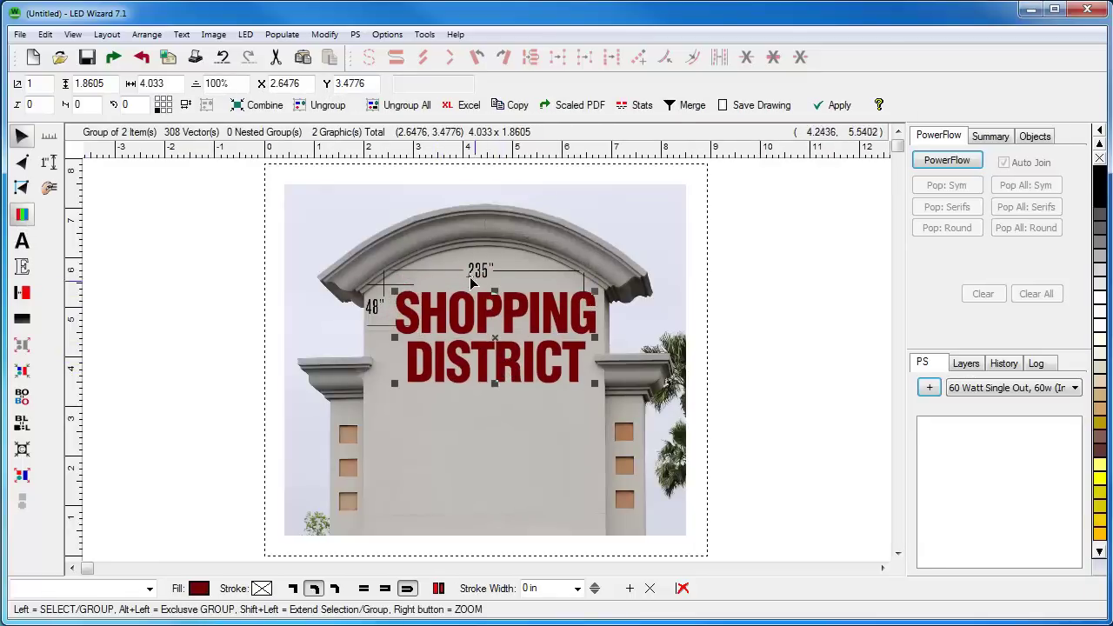
Step: Scale the selected lettering proportionally to a width of 235 inches and reposition it slightly upward
{"action": "left_click", "coordinate": [175, 83]}
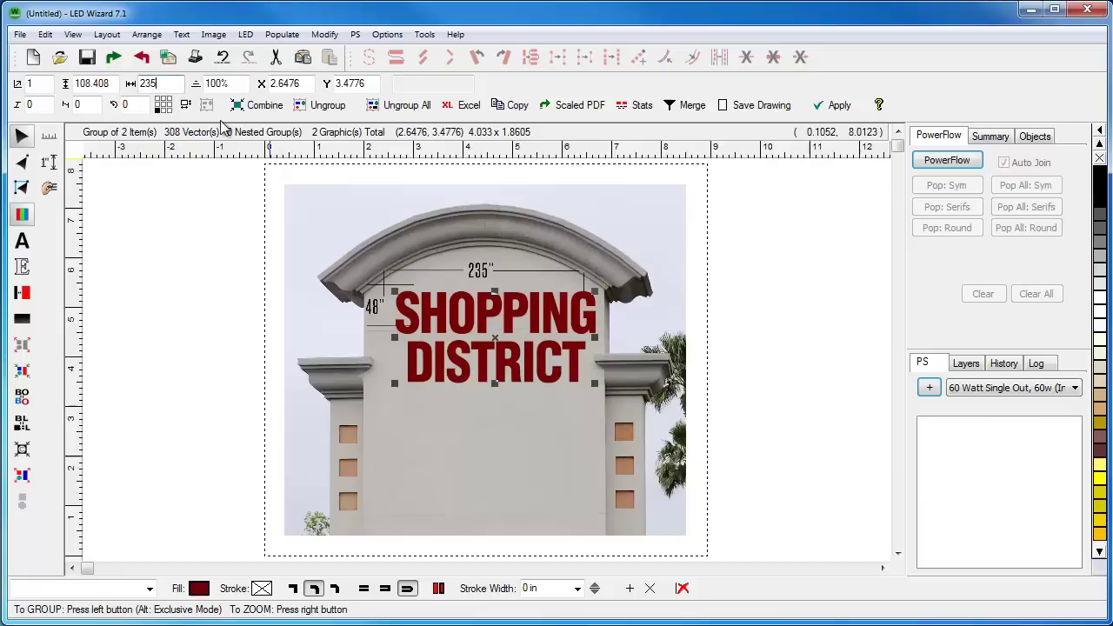
{"action": "key", "text": "Return"}
{"action": "mouse_move", "coordinate": [543, 439]}
{"action": "left_mouse_down"}
{"action": "mouse_move", "coordinate": [559, 426]}
{"action": "mouse_move", "coordinate": [549, 435]}
{"action": "left_mouse_up"}
Step: Delete the small leftover sign photo together with its dimension graphics
{"action": "right_click", "coordinate": [181, 553]}
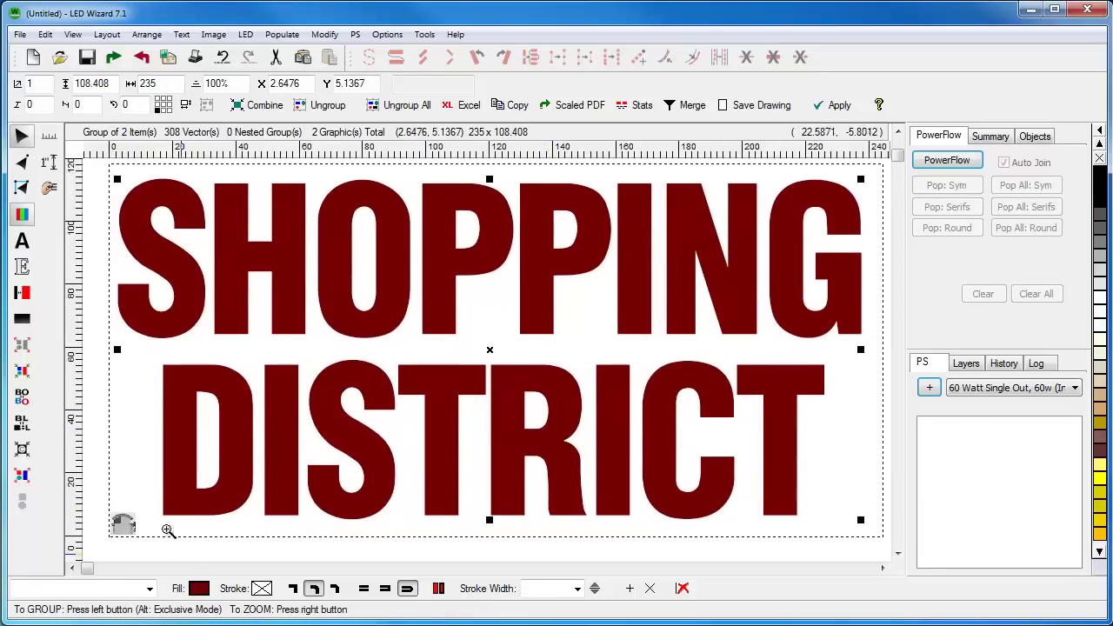
{"action": "right_click", "coordinate": [86, 463]}
{"action": "left_click_drag", "start_coordinate": [314, 520], "coordinate": [549, 332]}
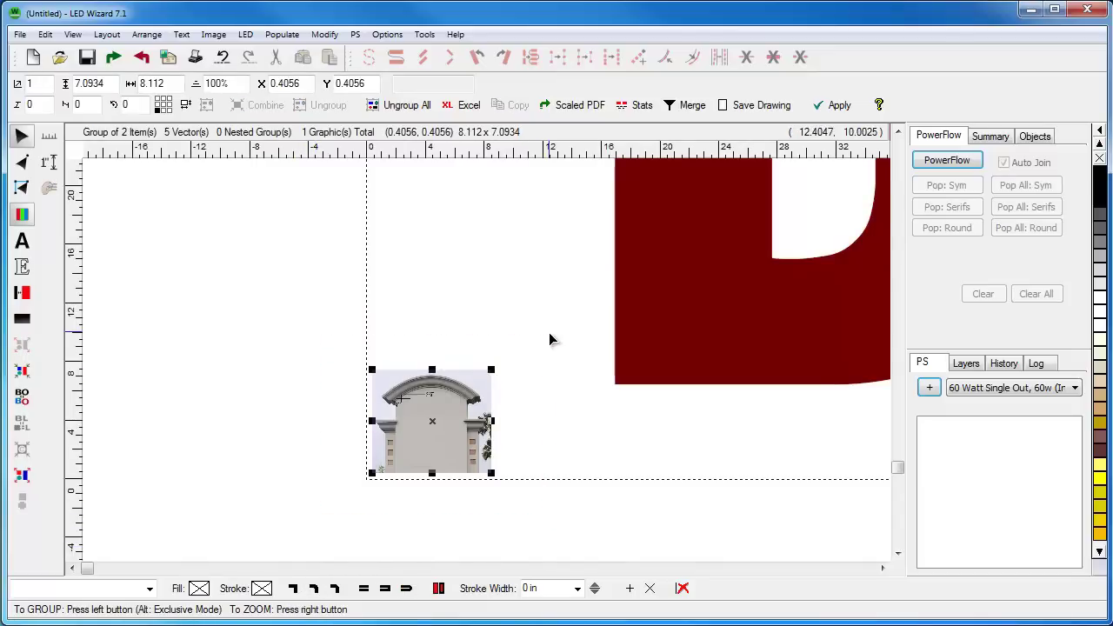
{"action": "key", "text": "Delete"}
{"action": "right_click", "coordinate": [409, 360]}
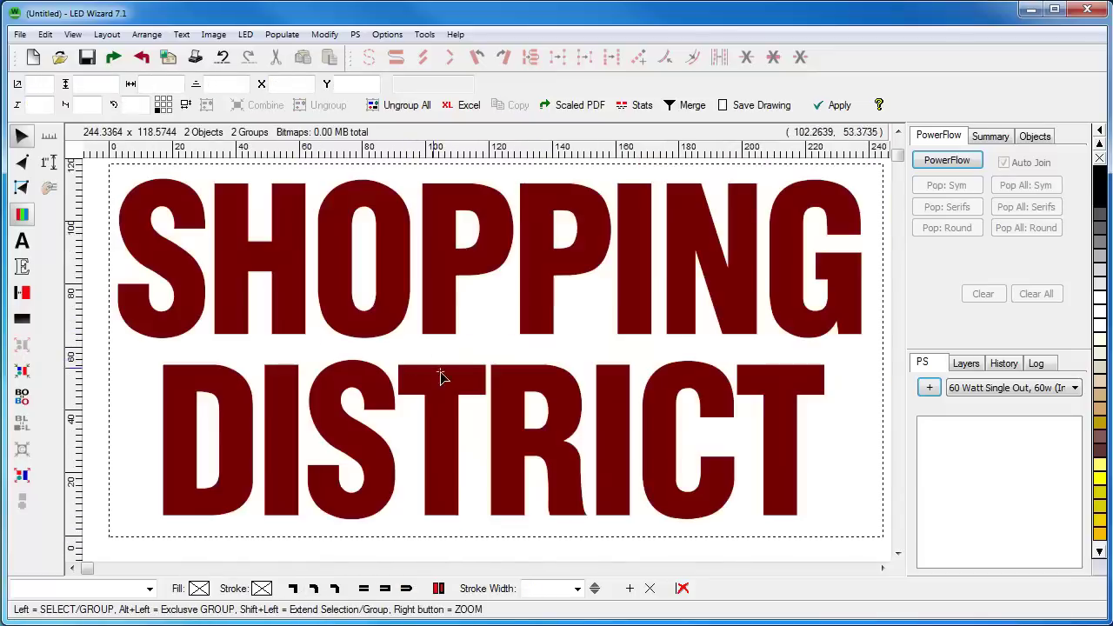
Step: Widen the layout to about 401 inches and place DISTRICT to the right of SHOPPING with a word gap
{"action": "left_click_drag", "start_coordinate": [473, 384], "coordinate": [473, 387]}
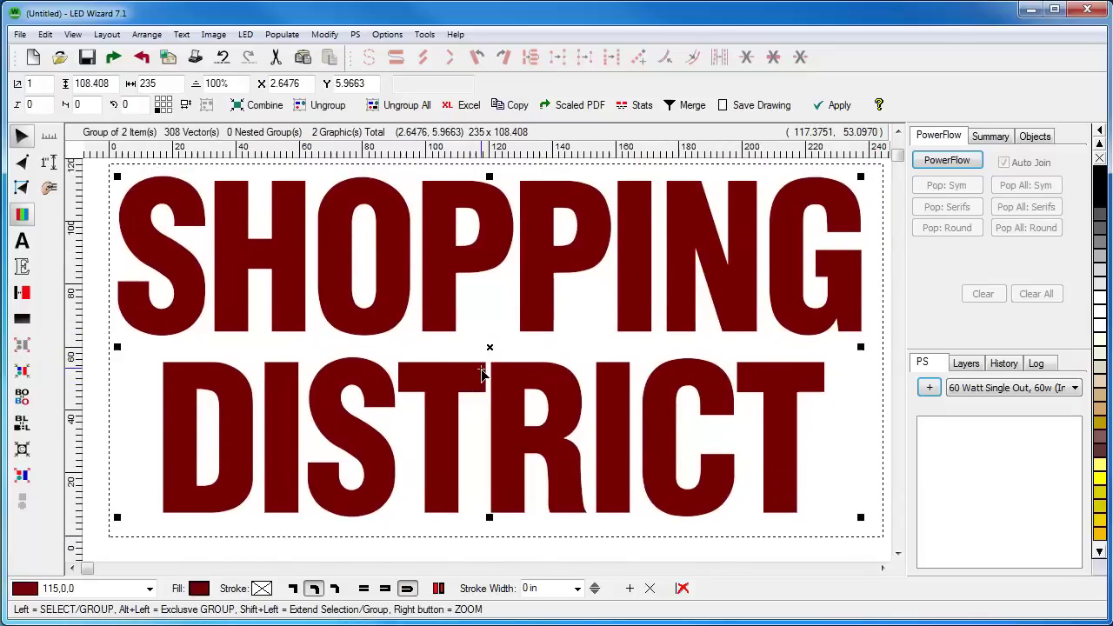
{"action": "left_click", "coordinate": [477, 292]}
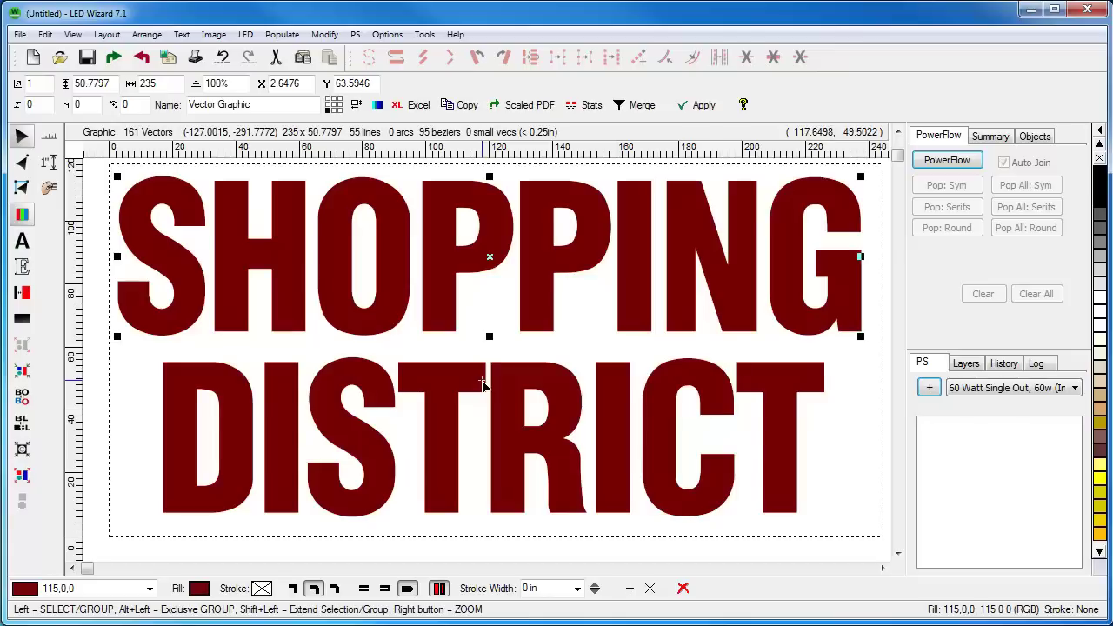
{"action": "left_click", "coordinate": [478, 372]}
{"action": "left_click", "coordinate": [475, 286]}
{"action": "right_click", "coordinate": [596, 349]}
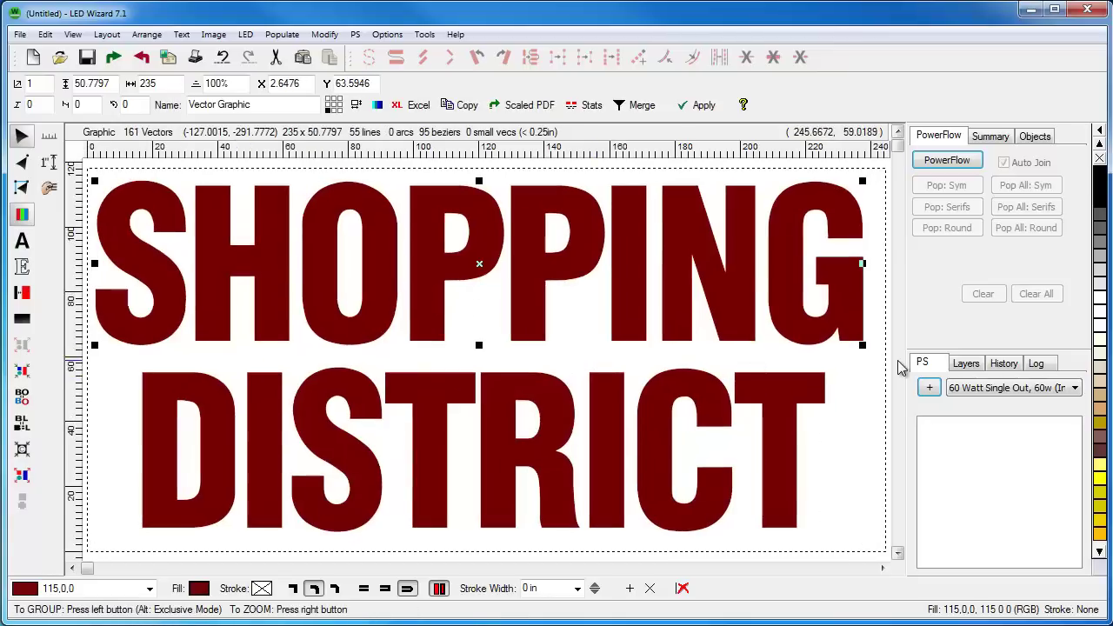
{"action": "left_click_drag", "start_coordinate": [887, 361], "coordinate": [956, 361]}
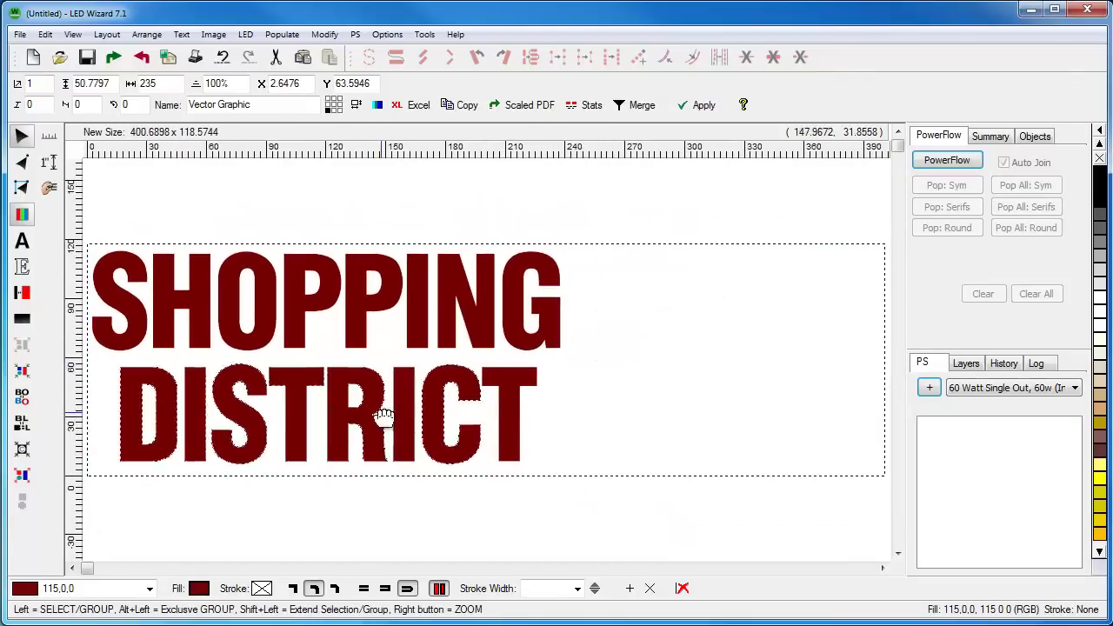
{"action": "left_click_drag", "start_coordinate": [385, 415], "coordinate": [834, 302]}
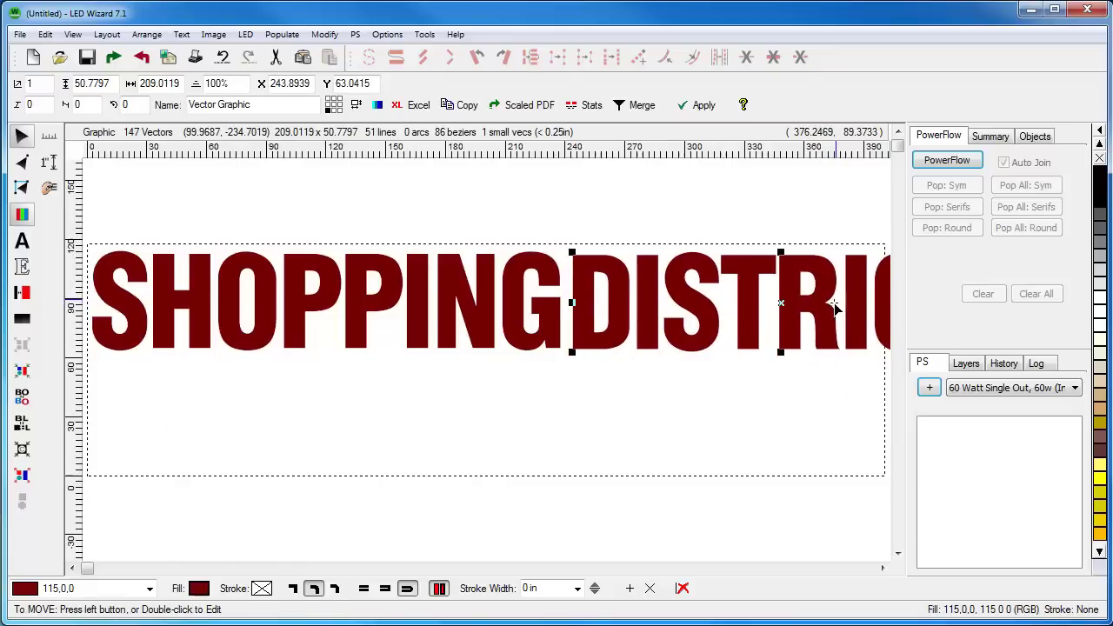
{"action": "left_click_drag", "start_coordinate": [663, 322], "coordinate": [677, 319]}
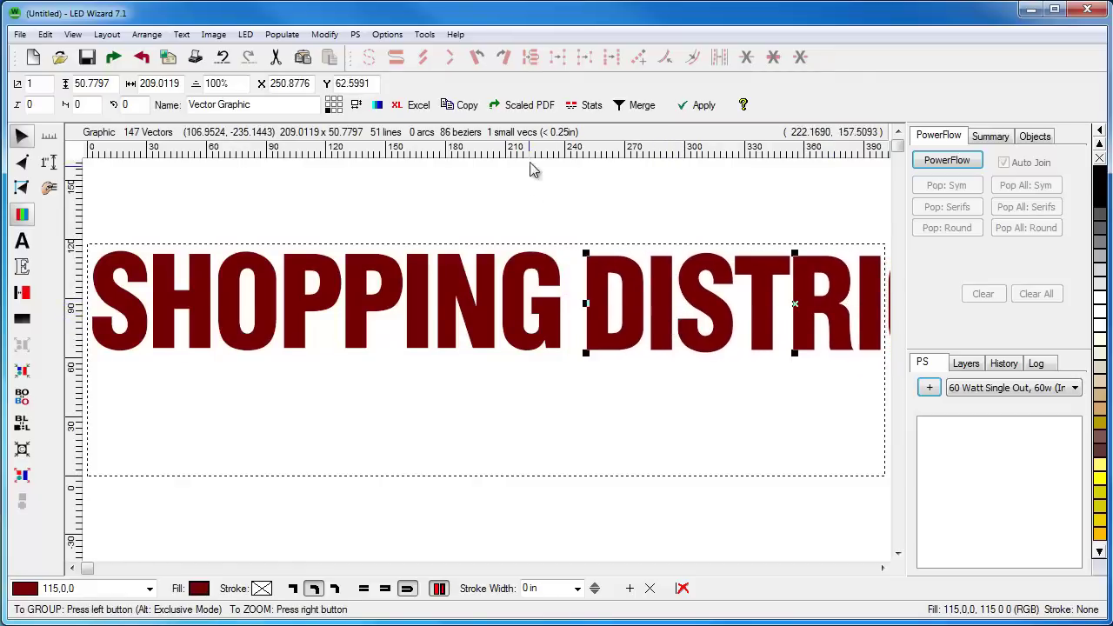
Step: Add a horizontal guide below the lettering and align the bottoms of both words to it
{"action": "left_click_drag", "start_coordinate": [532, 149], "coordinate": [588, 302]}
{"action": "left_click_drag", "start_coordinate": [621, 369], "coordinate": [622, 365]}
{"action": "left_click_drag", "start_coordinate": [544, 312], "coordinate": [539, 325]}
{"action": "left_click_drag", "start_coordinate": [659, 321], "coordinate": [671, 336]}
Step: Widen the layout to about 477 inches and centre both words horizontally within it
{"action": "left_click_drag", "start_coordinate": [772, 261], "coordinate": [885, 260]}
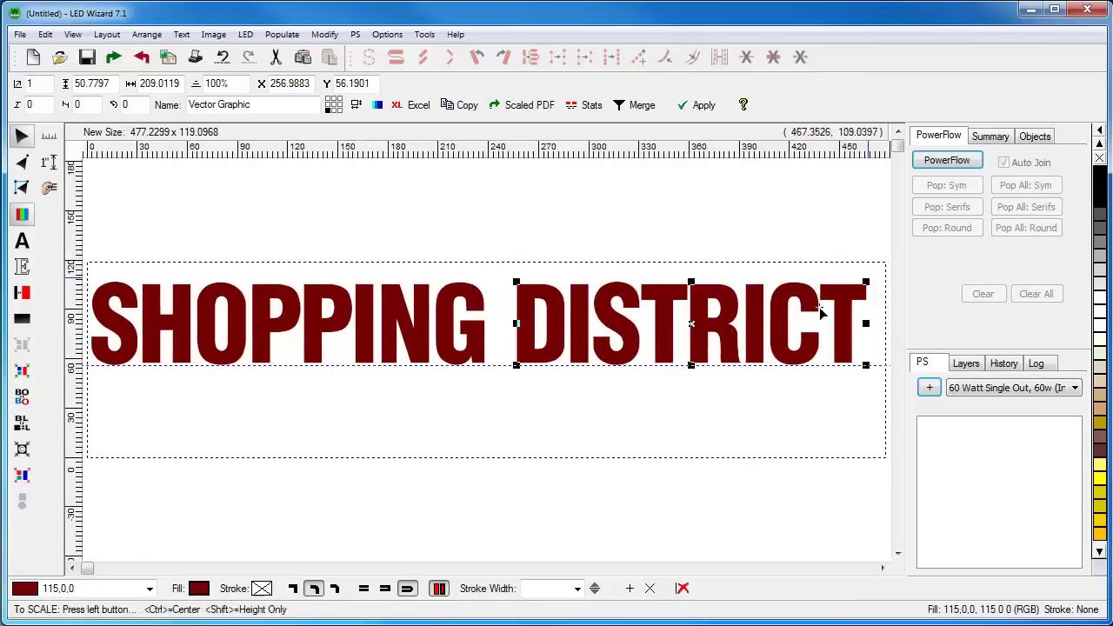
{"action": "left_click", "coordinate": [445, 324]}
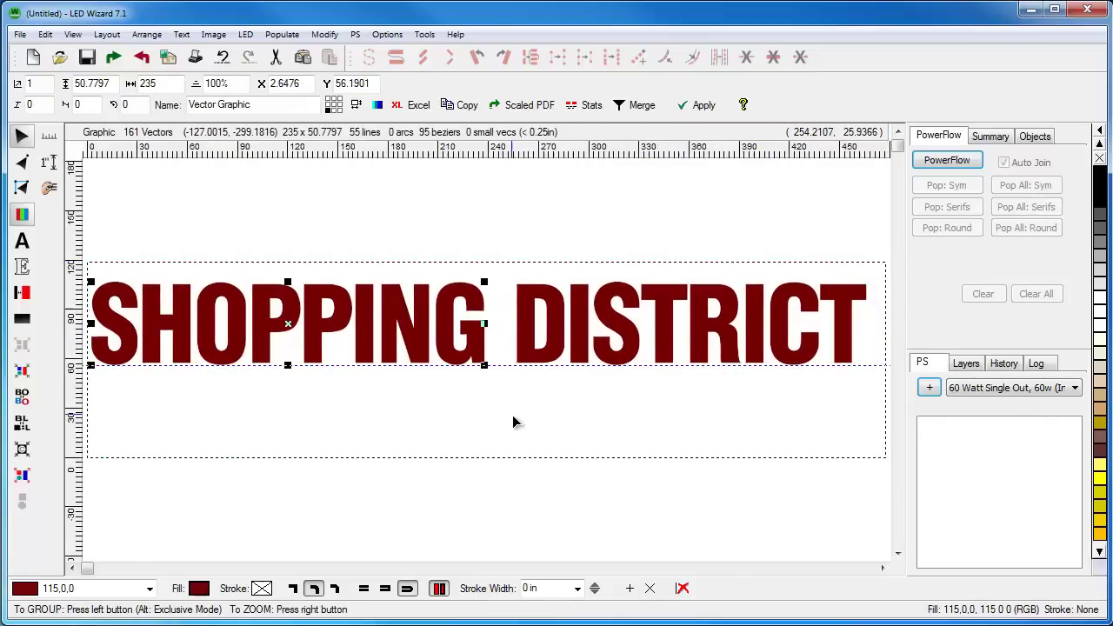
{"action": "left_click", "coordinate": [596, 323], "text": "shift"}
{"action": "mouse_move", "coordinate": [600, 323]}
{"action": "left_mouse_down"}
{"action": "mouse_move", "coordinate": [606, 311]}
{"action": "mouse_move", "coordinate": [606, 323]}
{"action": "left_mouse_up"}
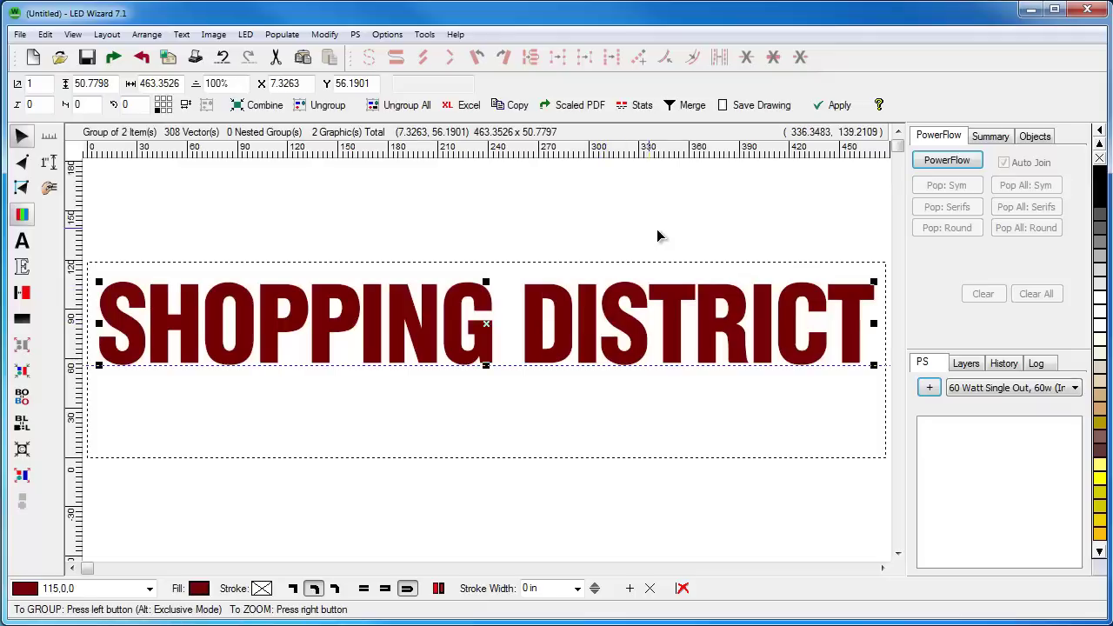
Step: Start PowerFlow on both words, using the XYZ module Standard Red - Double (XYZ-STD-RED)
{"action": "left_click", "coordinate": [954, 164]}
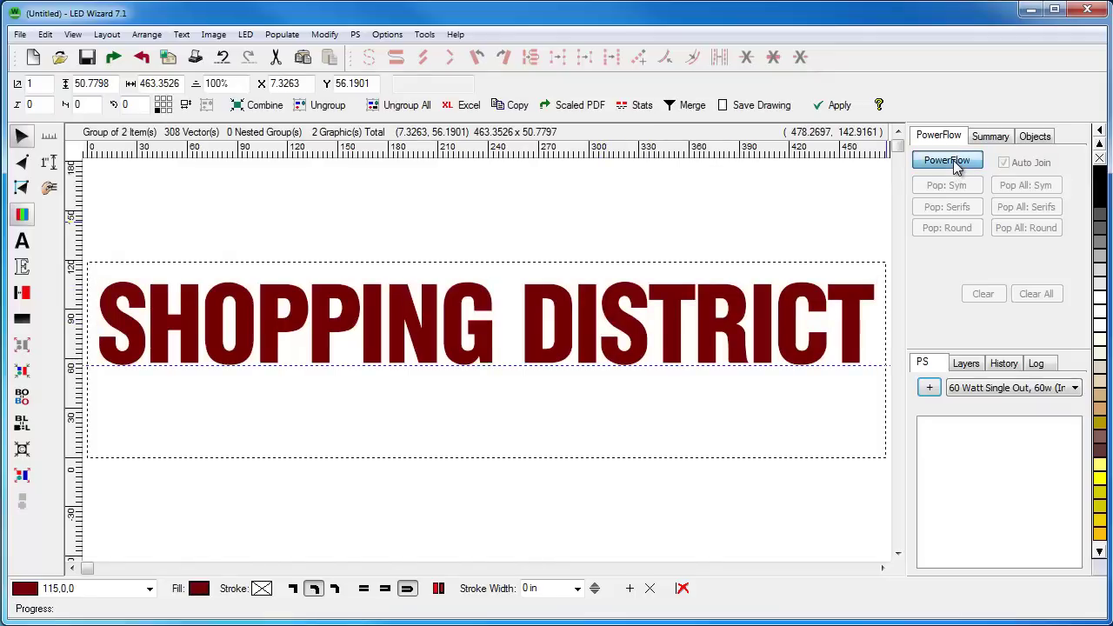
{"action": "left_click_drag", "start_coordinate": [165, 368], "coordinate": [92, 261]}
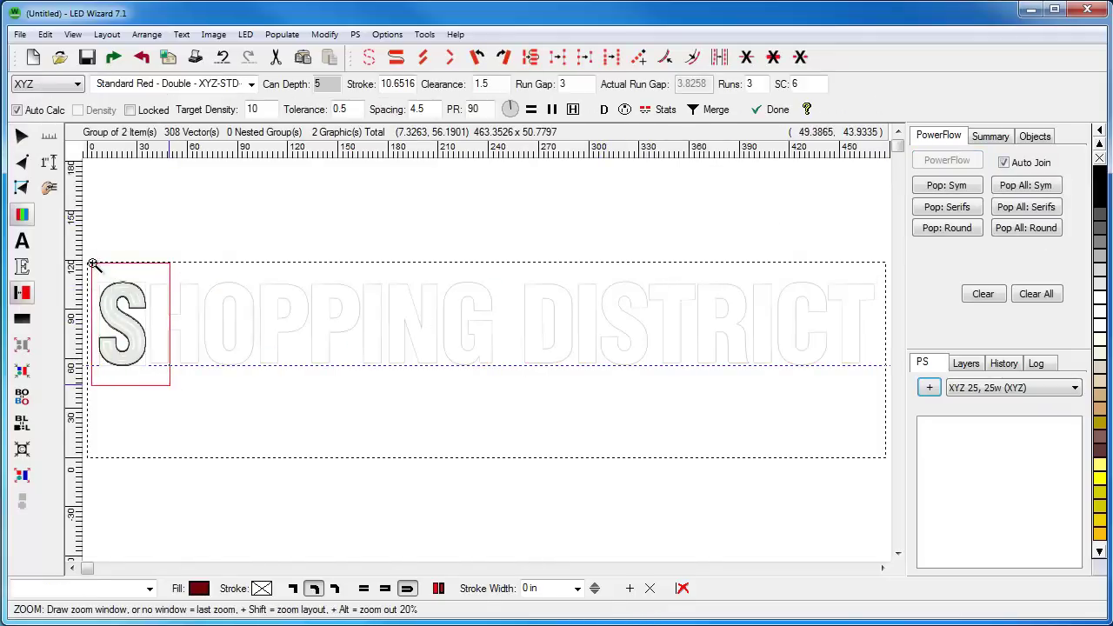
{"action": "left_click", "coordinate": [78, 83]}
{"action": "scroll", "coordinate": [83, 287], "scroll_direction": "up", "scroll_amount": 5}
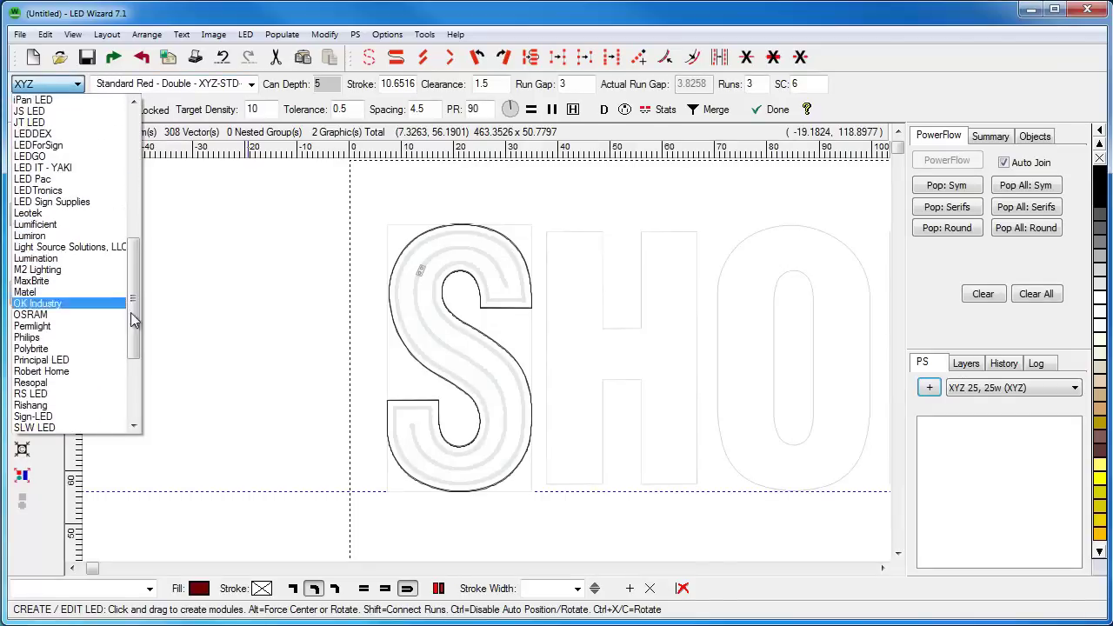
{"action": "left_click_drag", "start_coordinate": [136, 304], "coordinate": [146, 374]}
{"action": "left_click", "coordinate": [84, 381]}
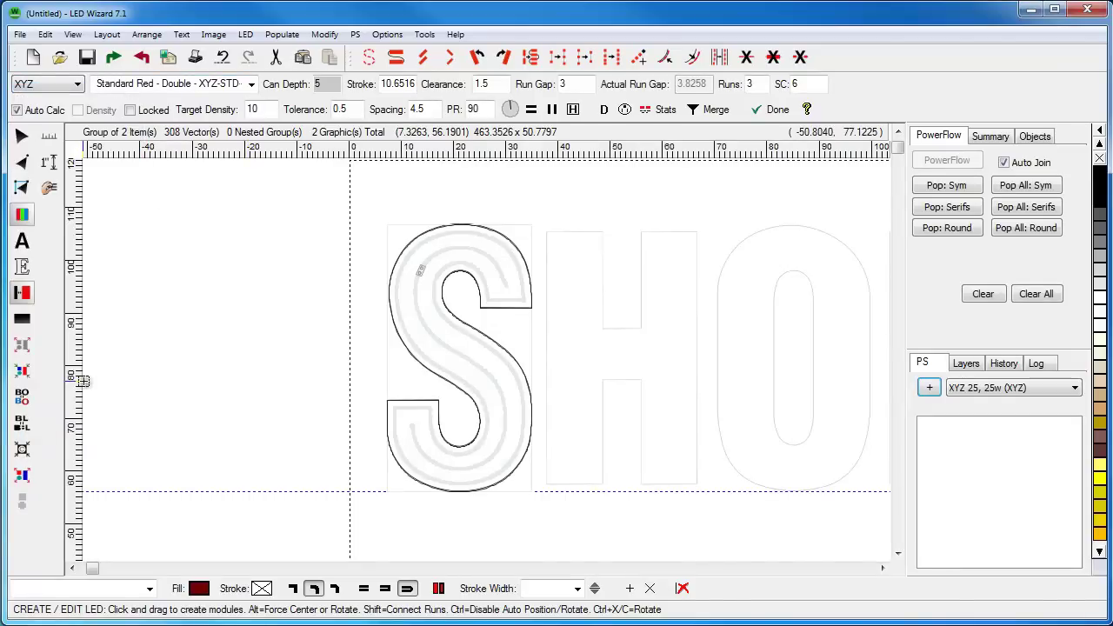
{"action": "left_click", "coordinate": [251, 84]}
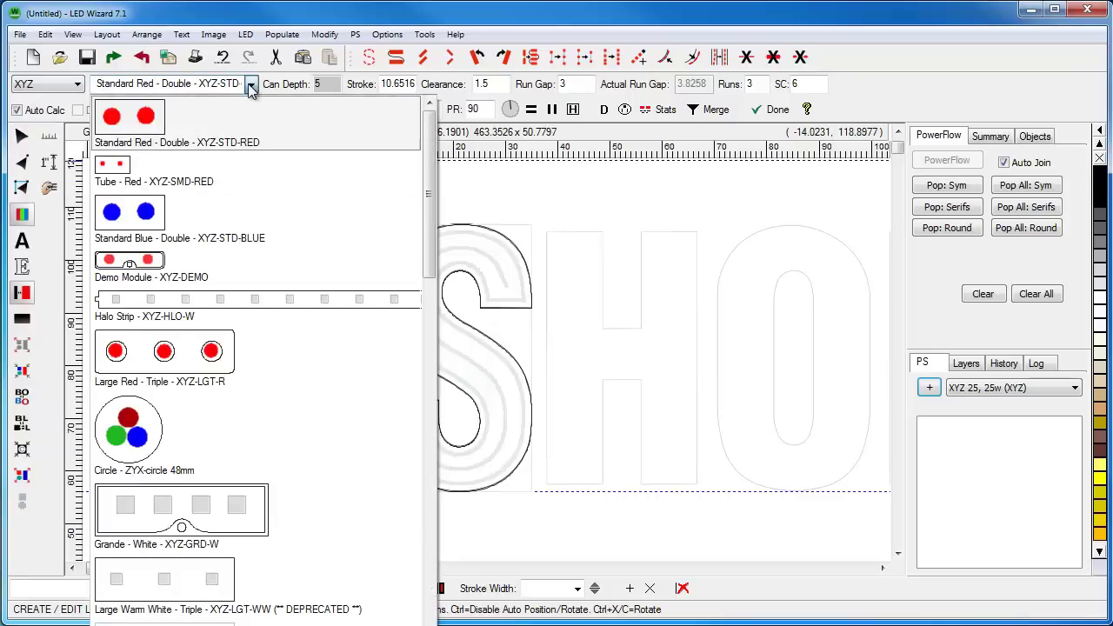
{"action": "left_click", "coordinate": [145, 130]}
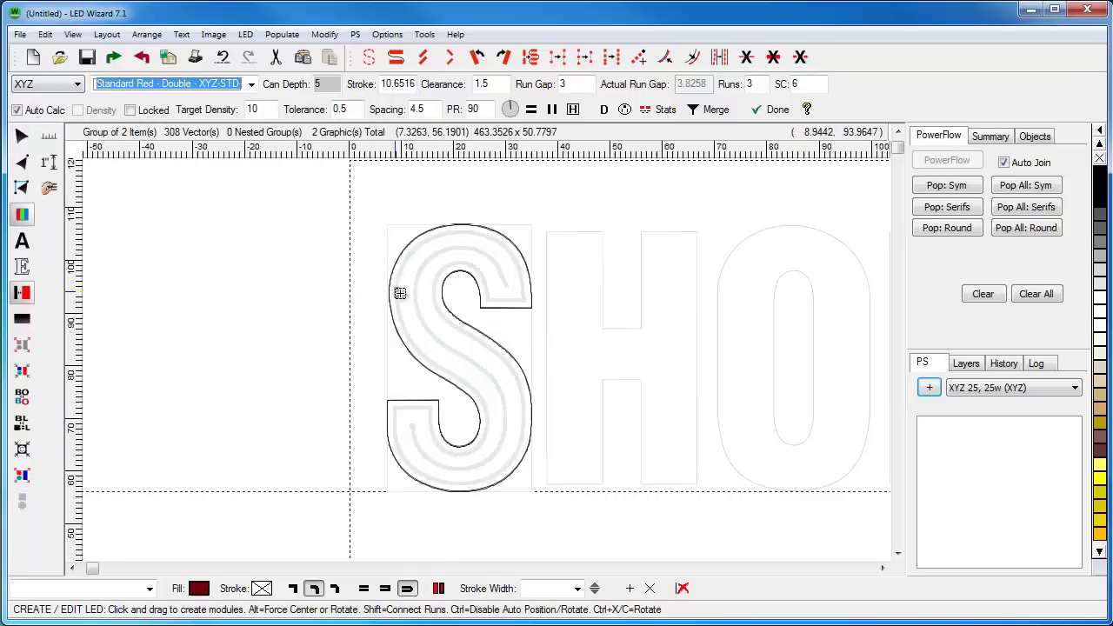
Step: Set the clearance to 2.5 and populate all the letters with symmetrical LED runs
{"action": "double_click", "coordinate": [497, 84]}
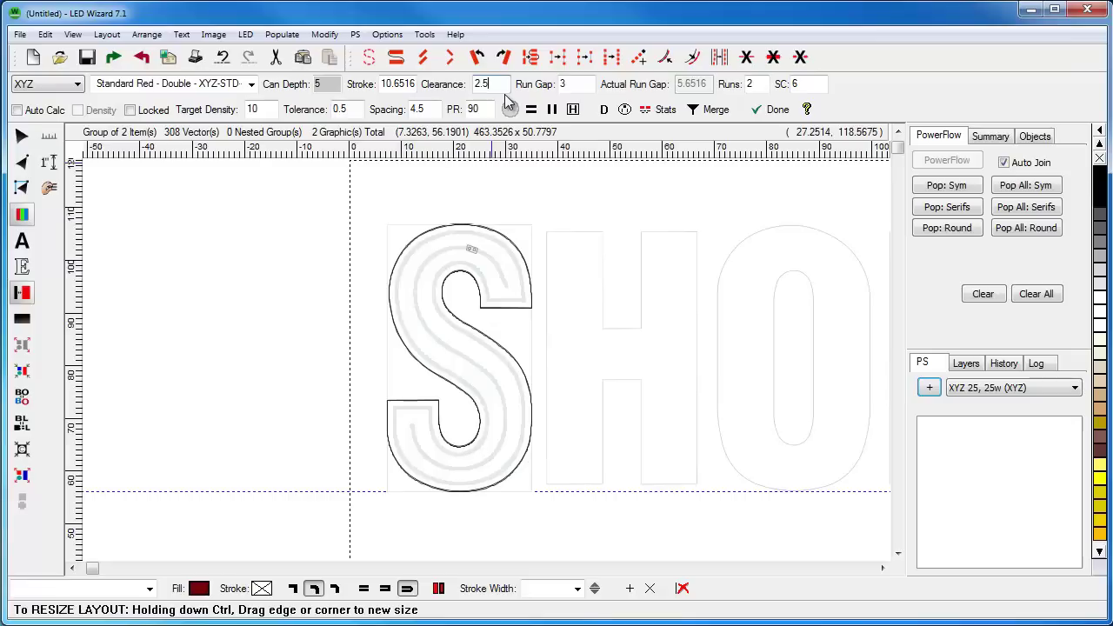
{"action": "left_click_drag", "start_coordinate": [397, 223], "coordinate": [591, 353]}
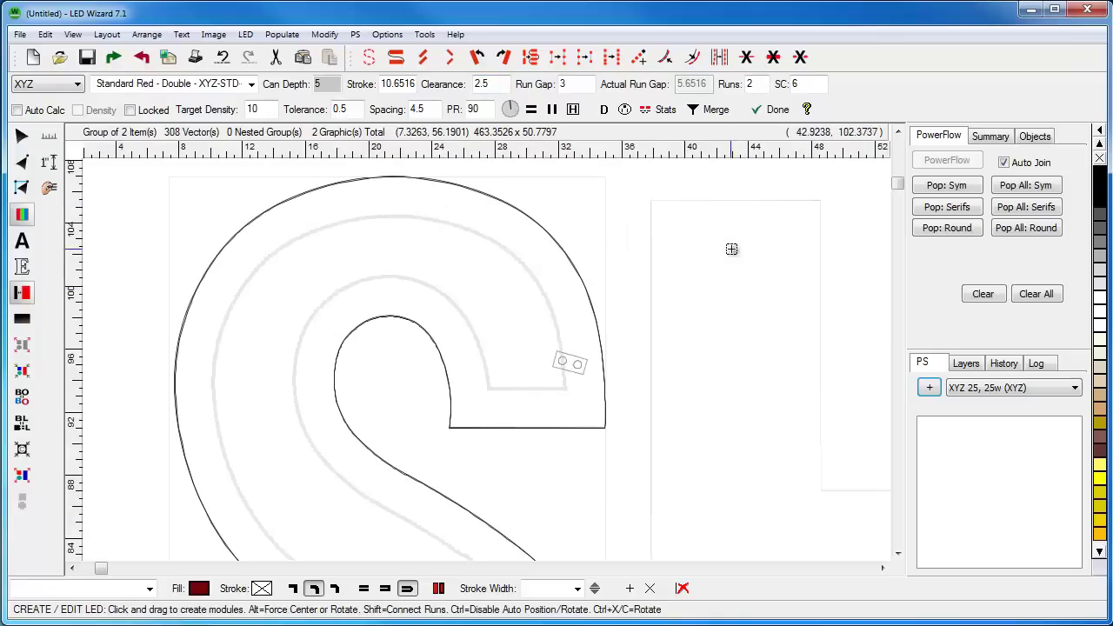
{"action": "scroll", "coordinate": [507, 312], "scroll_direction": "down", "scroll_amount": 3}
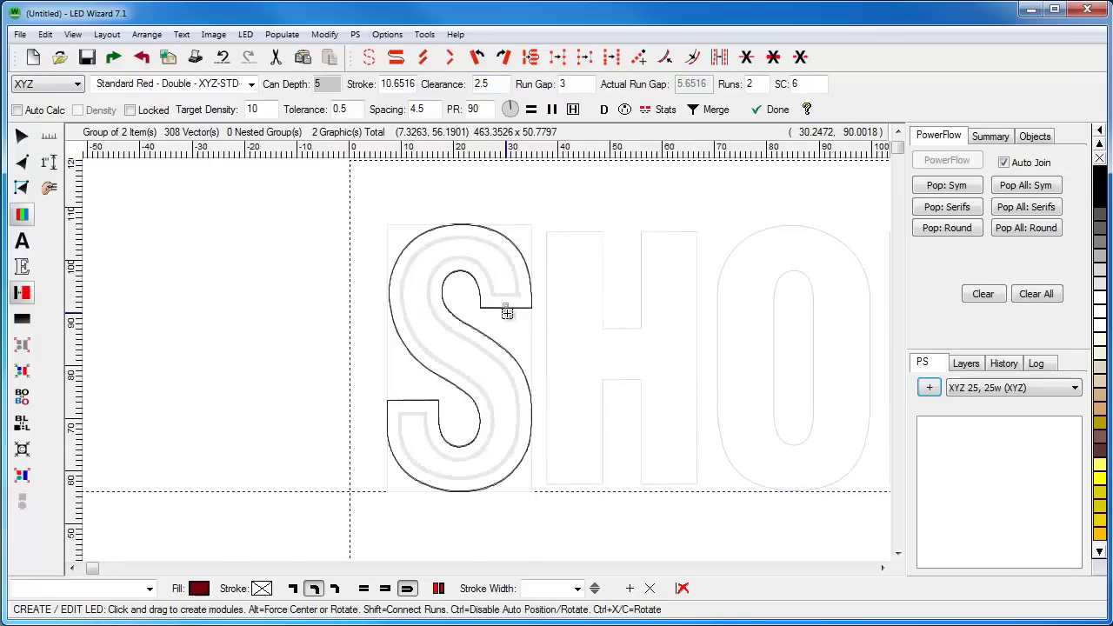
{"action": "scroll", "coordinate": [507, 313], "scroll_direction": "down", "scroll_amount": 3}
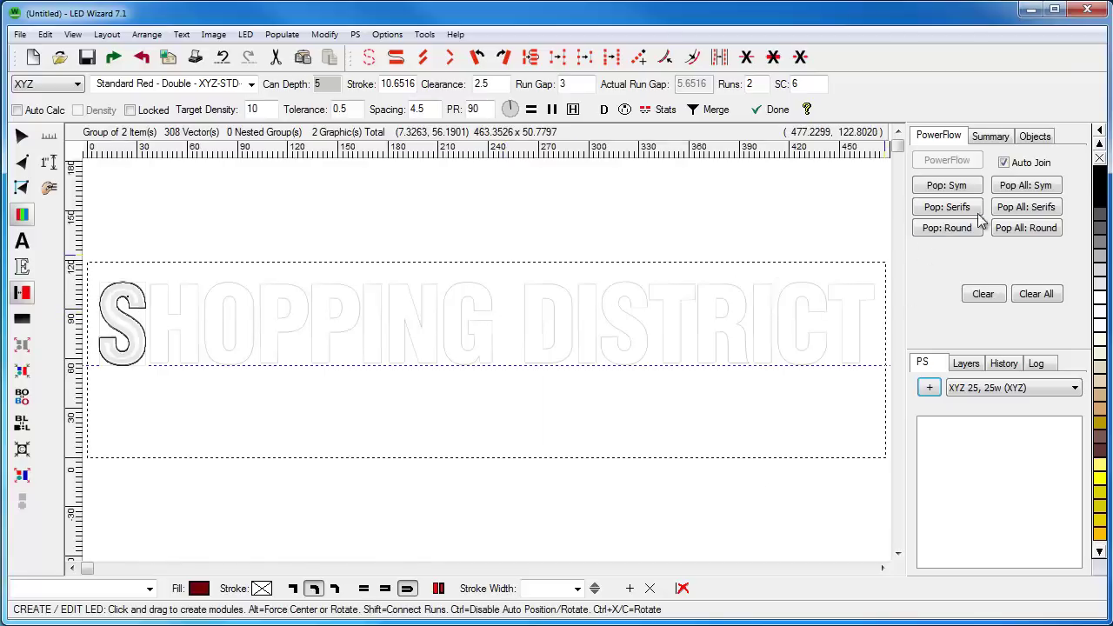
{"action": "left_click", "coordinate": [1039, 188]}
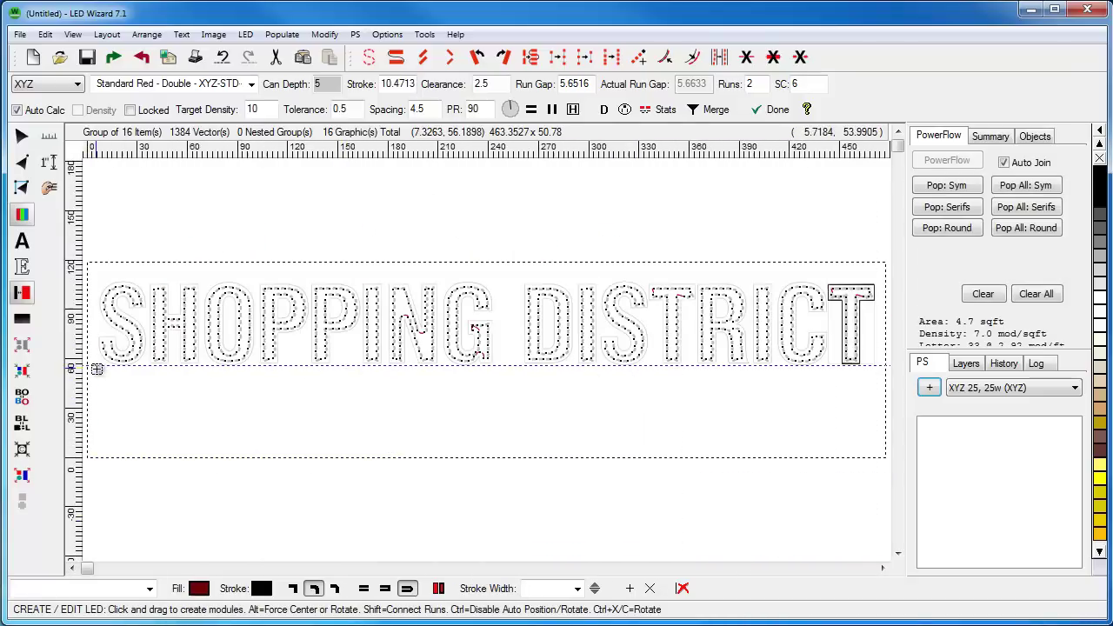
Step: Add a horizontal LED module between the two run ends at the lower terminal of the first S and inspect its upper terminal
{"action": "key", "text": "z"}
{"action": "left_click_drag", "start_coordinate": [96, 368], "coordinate": [162, 280]}
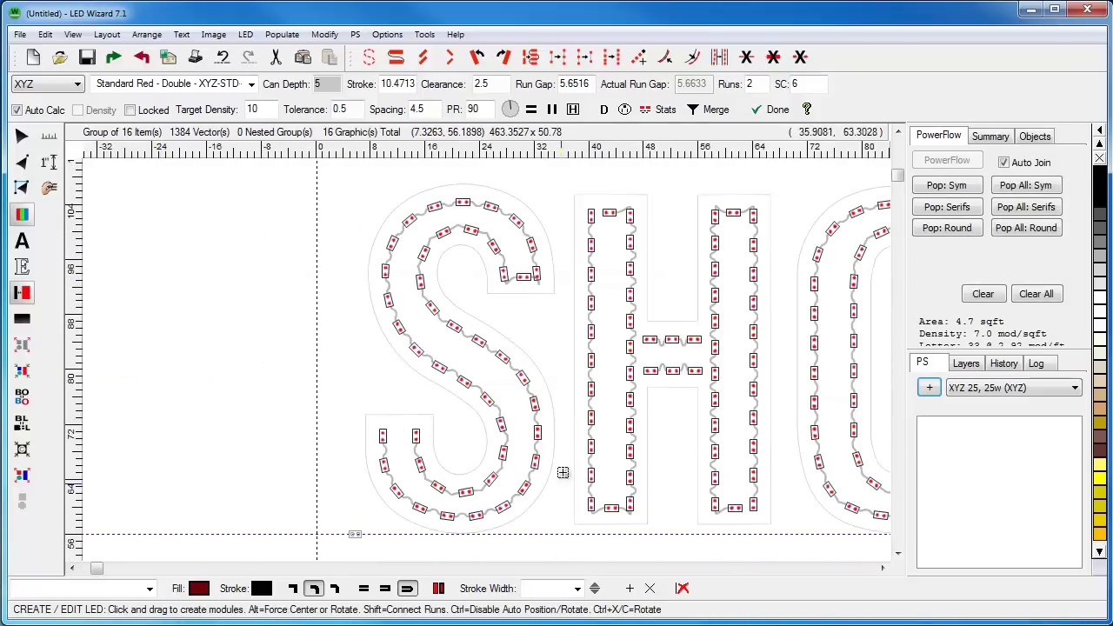
{"action": "key", "text": "z"}
{"action": "left_click_drag", "start_coordinate": [306, 360], "coordinate": [471, 454]}
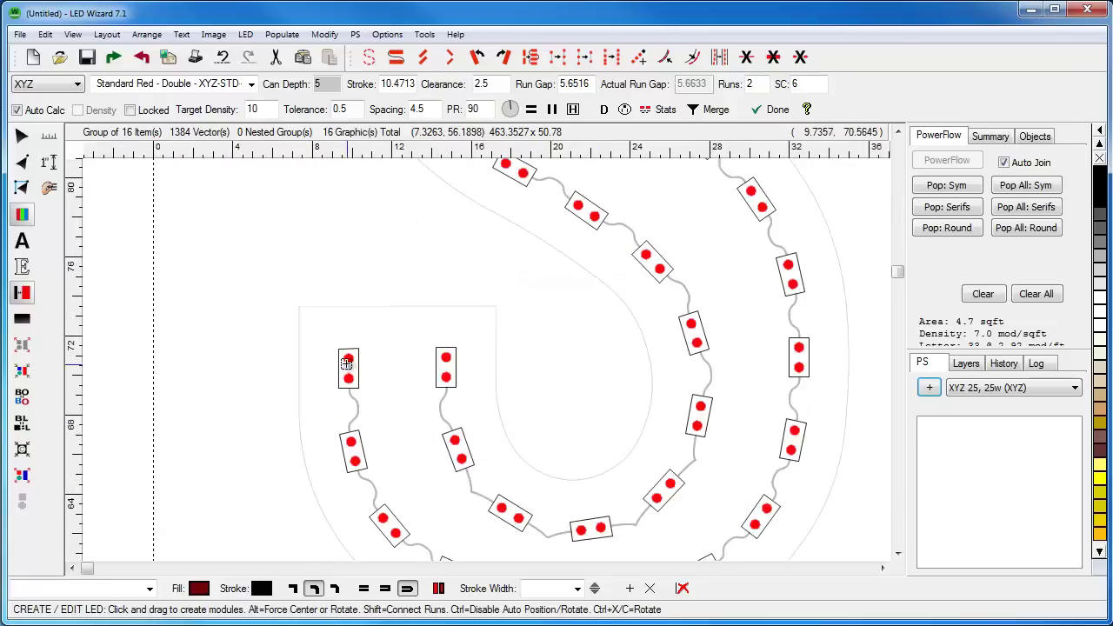
{"action": "left_click", "coordinate": [346, 364]}
{"action": "left_click_drag", "start_coordinate": [348, 370], "coordinate": [610, 252]}
{"action": "key", "text": "z"}
{"action": "right_click", "coordinate": [477, 405]}
{"action": "key", "text": "z"}
{"action": "left_click", "coordinate": [478, 259]}
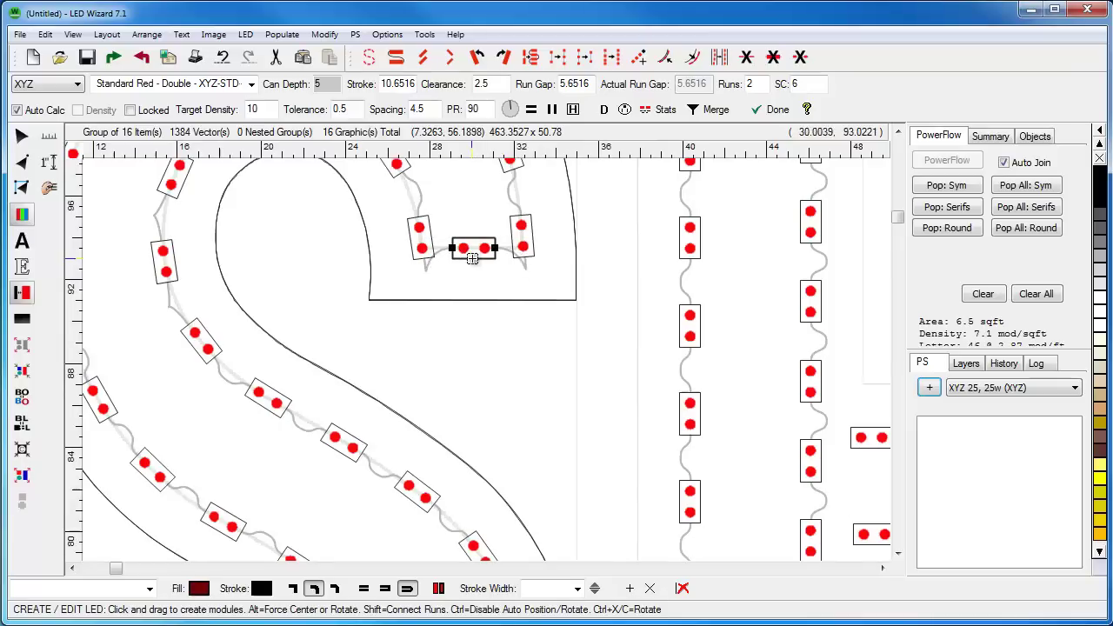
{"action": "key", "text": "F4"}
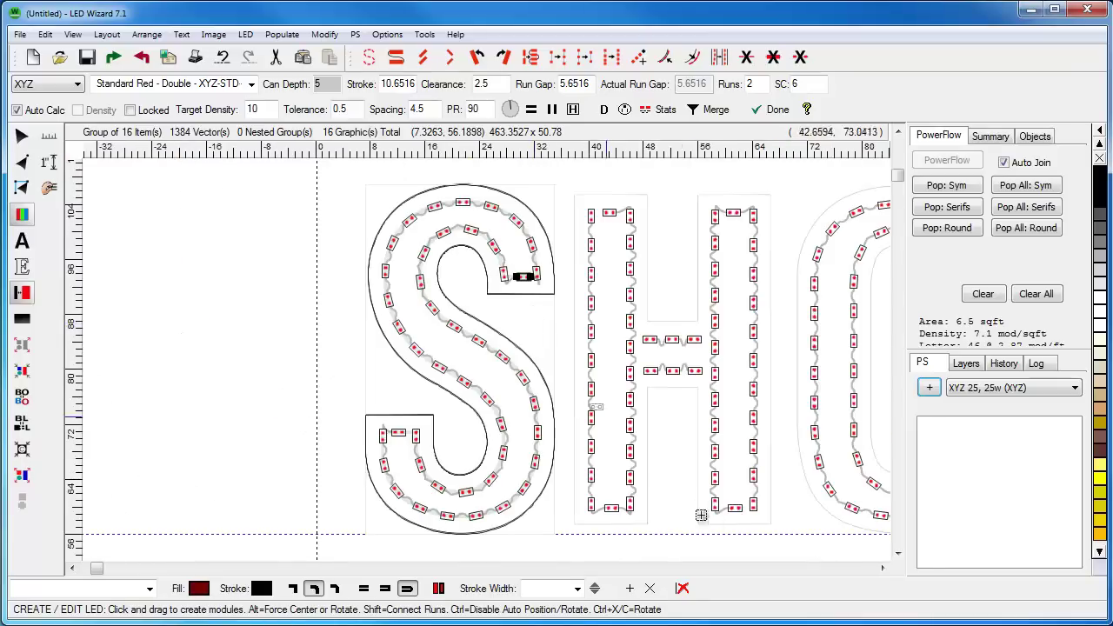
Step: Extend the inner run of the N's left stem upward with three vertical LED modules and remove the module at the bend
{"action": "left_click", "coordinate": [884, 568]}
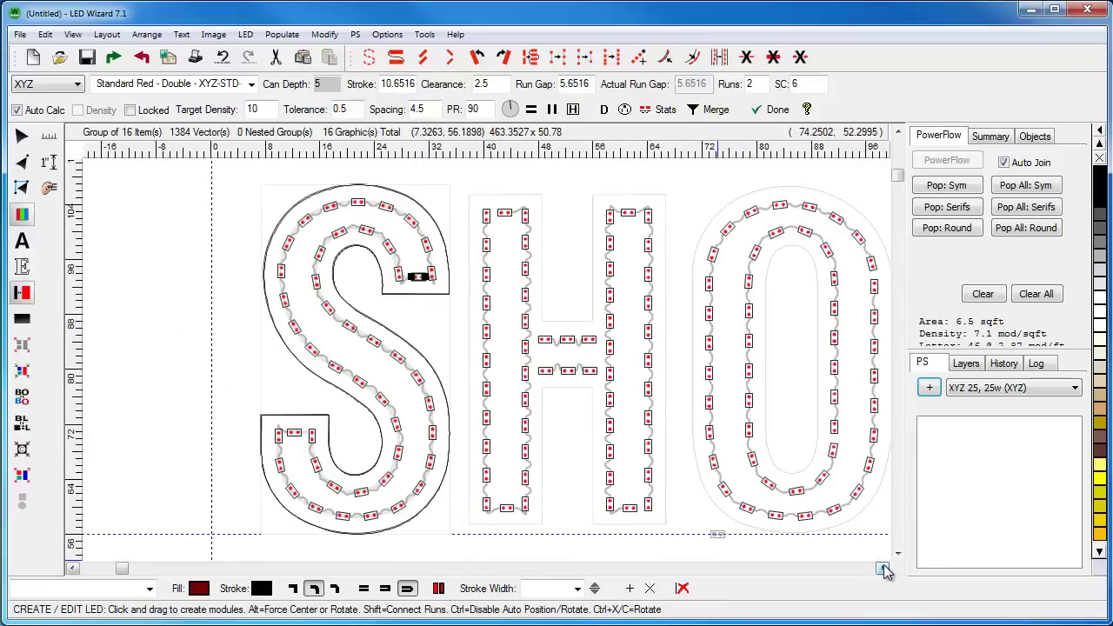
{"action": "left_click_drag", "start_coordinate": [883, 568], "coordinate": [883, 568]}
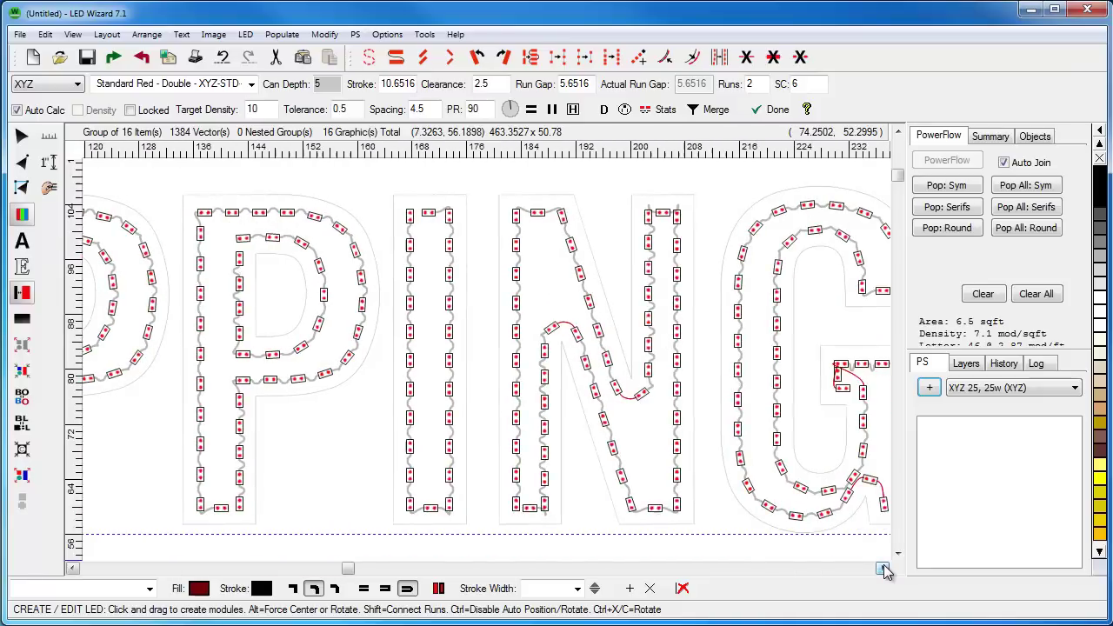
{"action": "key", "text": "z"}
{"action": "left_click_drag", "start_coordinate": [435, 437], "coordinate": [675, 245]}
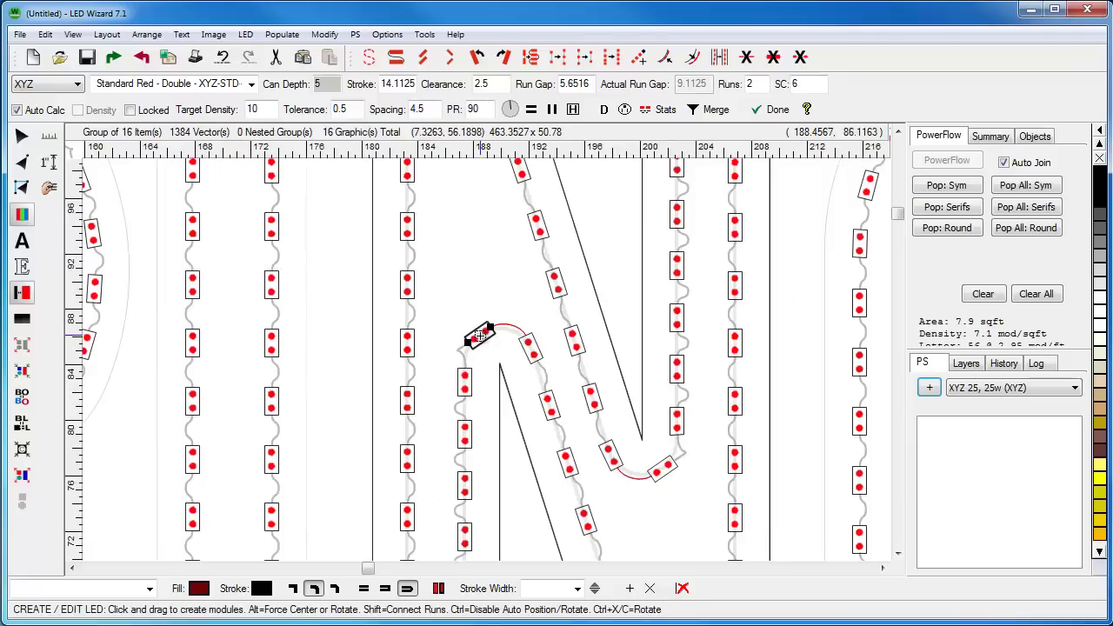
{"action": "left_click_drag", "start_coordinate": [478, 337], "coordinate": [492, 314]}
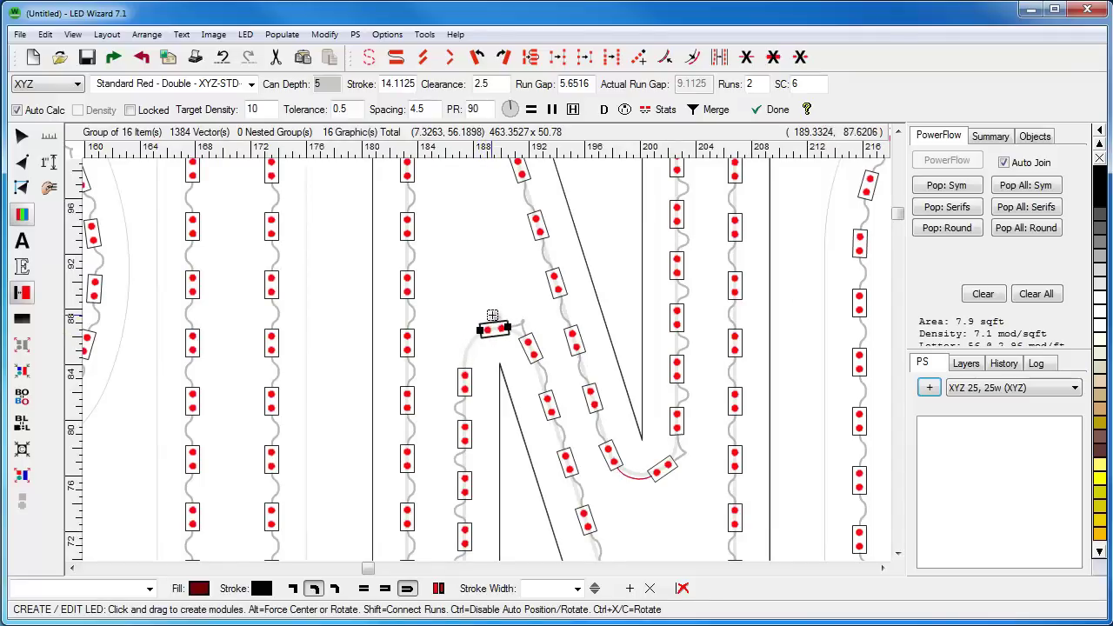
{"action": "left_click_drag", "start_coordinate": [469, 392], "coordinate": [465, 326]}
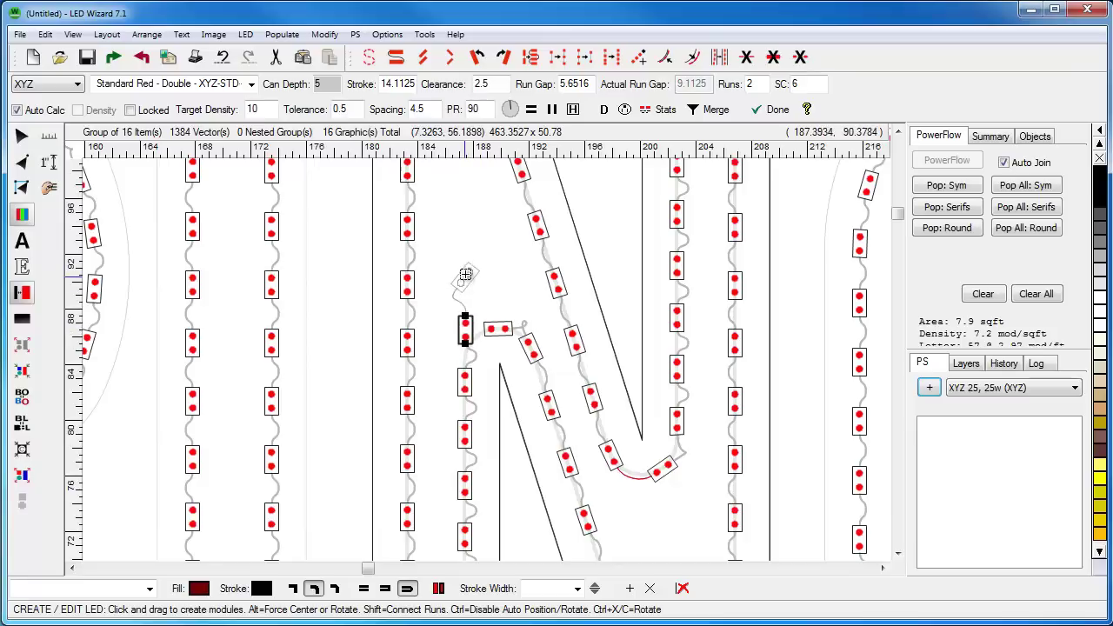
{"action": "mouse_move", "coordinate": [465, 275]}
{"action": "left_mouse_down"}
{"action": "mouse_move", "coordinate": [462, 266]}
{"action": "mouse_move", "coordinate": [468, 285]}
{"action": "left_mouse_up"}
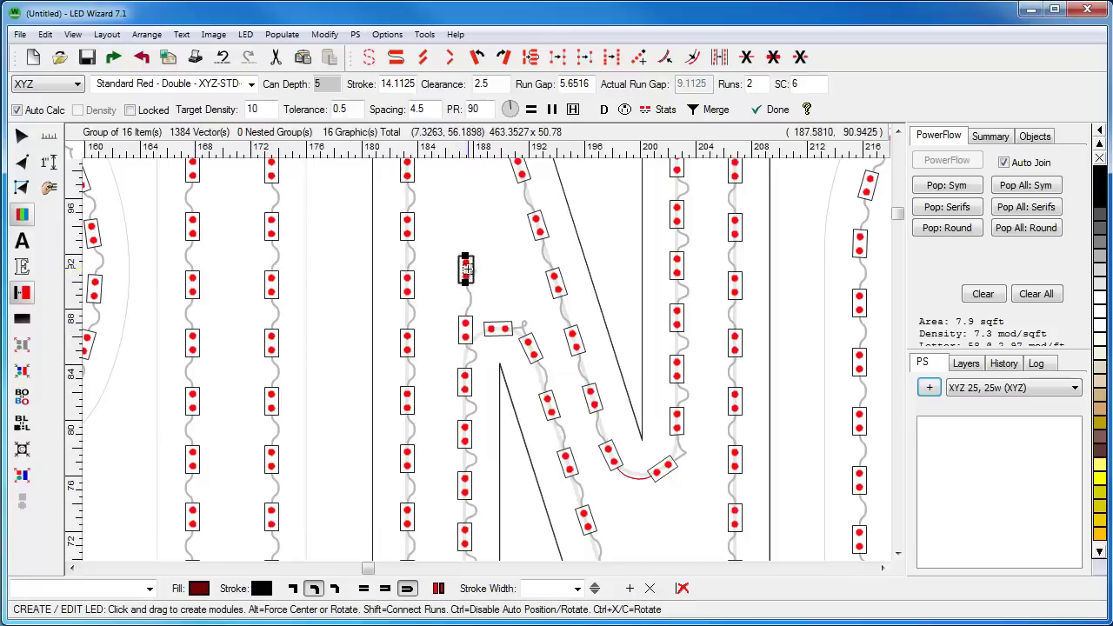
{"action": "left_click_drag", "start_coordinate": [531, 375], "coordinate": [556, 466]}
{"action": "mouse_move", "coordinate": [490, 315]}
{"action": "left_mouse_down"}
{"action": "mouse_move", "coordinate": [491, 330]}
{"action": "mouse_move", "coordinate": [489, 316]}
{"action": "left_mouse_up"}
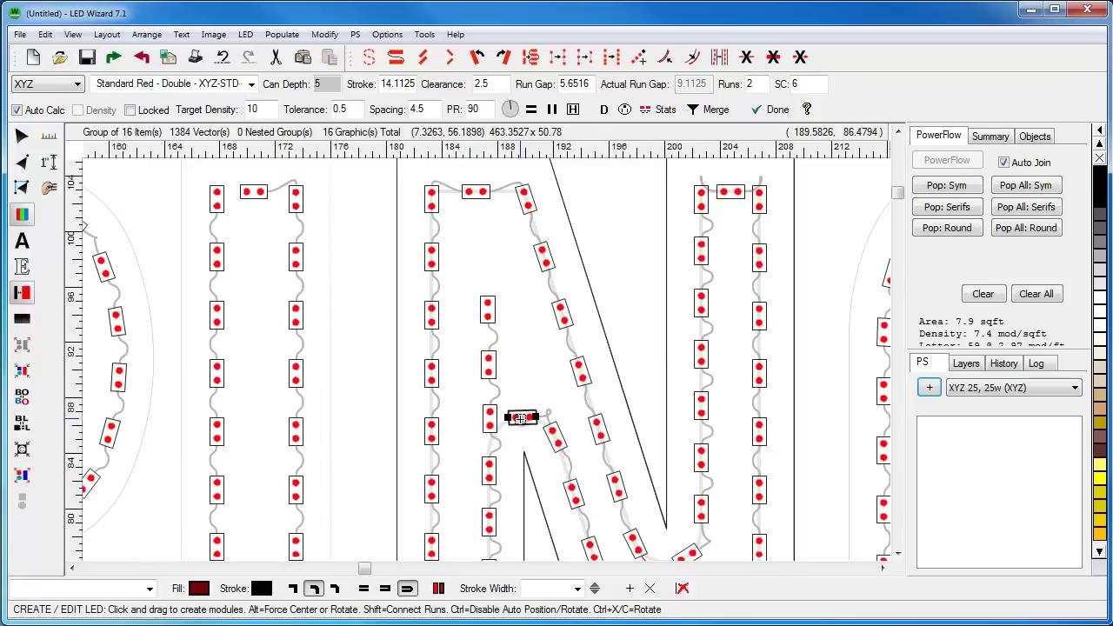
{"action": "left_click_drag", "start_coordinate": [520, 418], "coordinate": [521, 421]}
{"action": "right_click", "coordinate": [584, 421]}
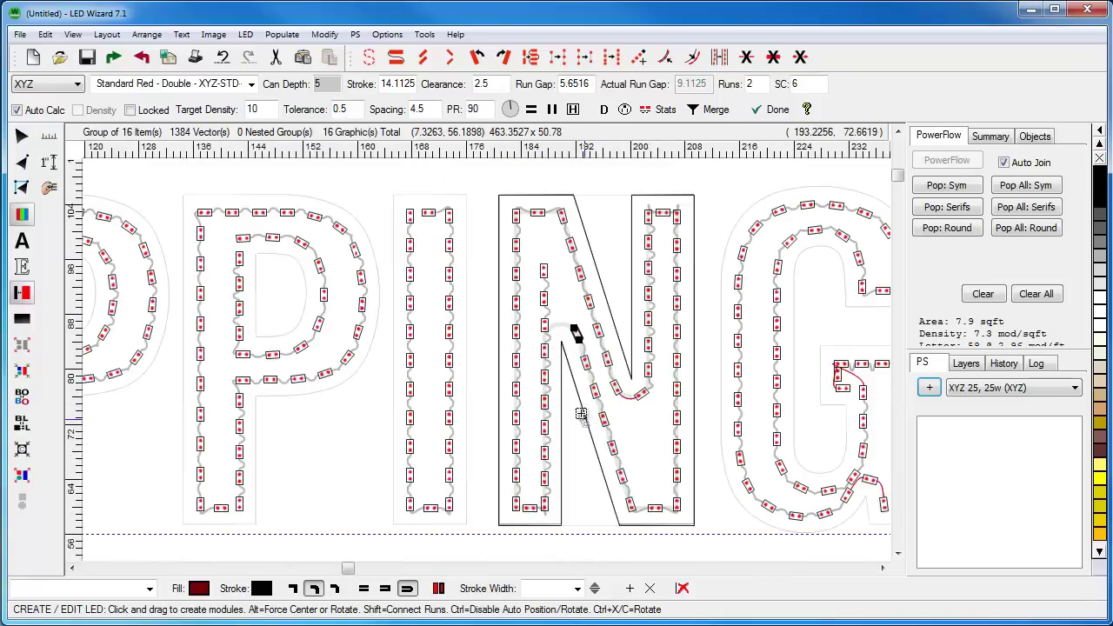
Step: Replace the lower bend module beside the N's right stem with three vertical modules that extend its inner run downward
{"action": "left_click_drag", "start_coordinate": [546, 330], "coordinate": [811, 547]}
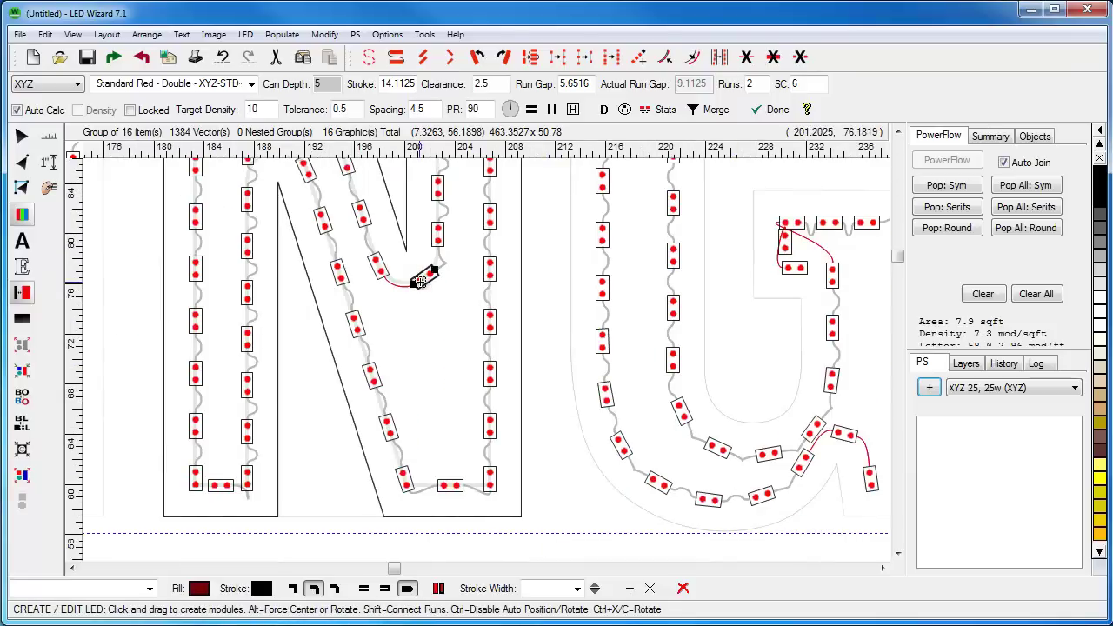
{"action": "left_click_drag", "start_coordinate": [417, 283], "coordinate": [440, 411]}
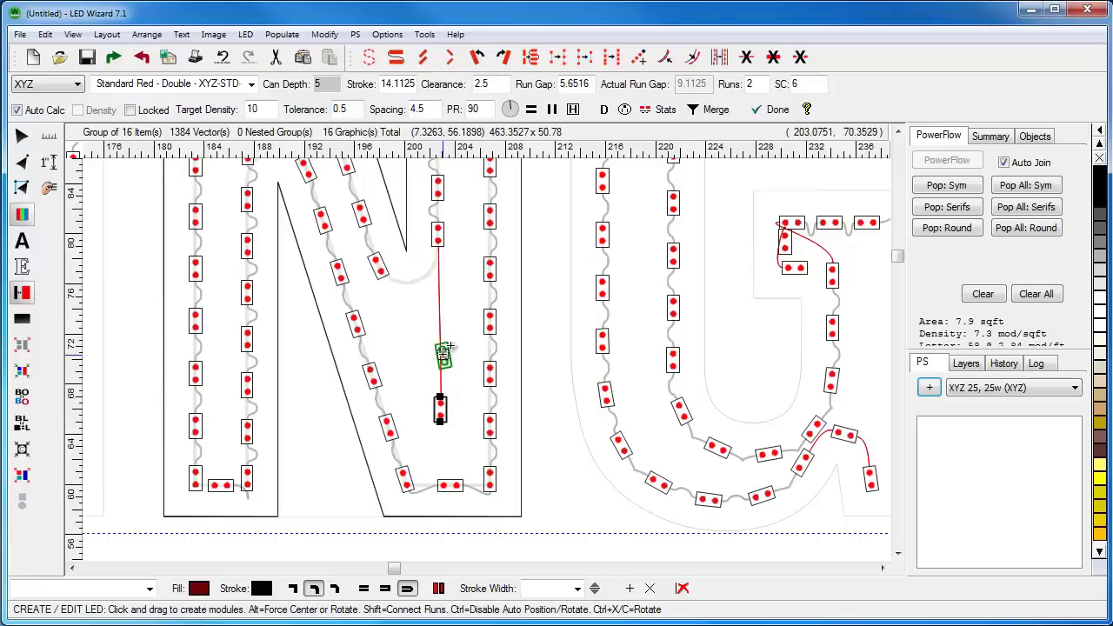
{"action": "left_click", "coordinate": [442, 340]}
{"action": "left_click", "coordinate": [440, 282]}
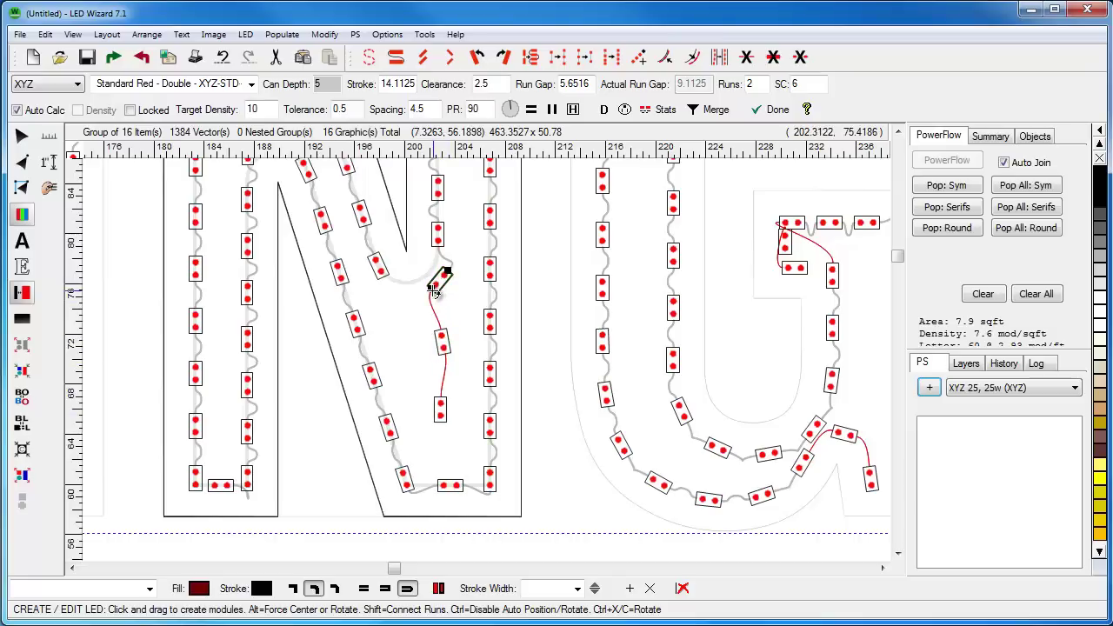
{"action": "left_click_drag", "start_coordinate": [442, 299], "coordinate": [437, 289]}
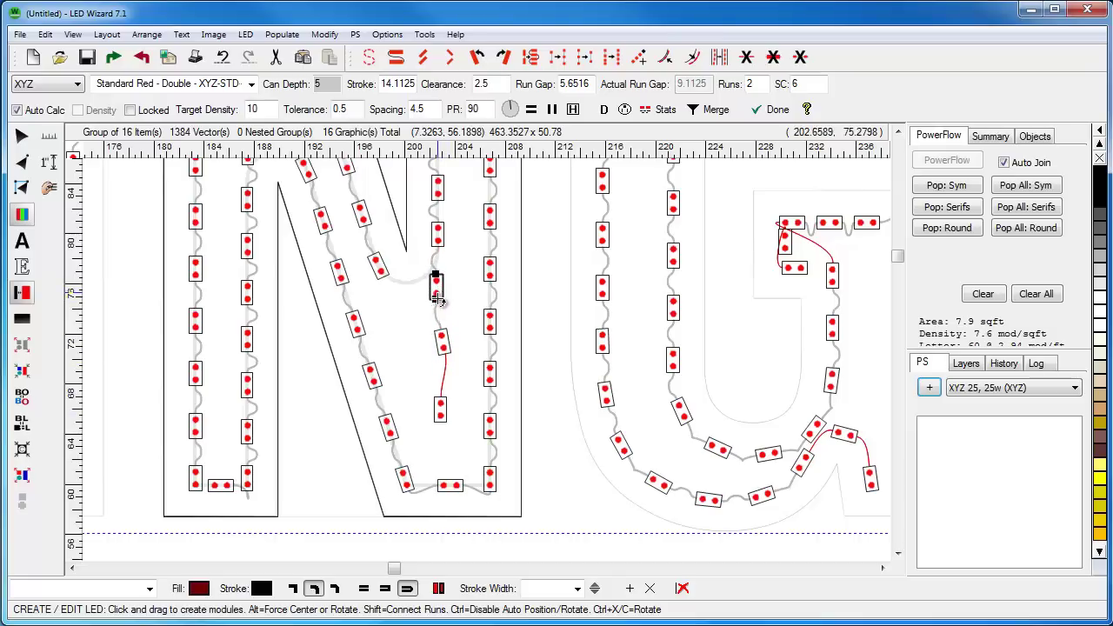
{"action": "left_click_drag", "start_coordinate": [443, 353], "coordinate": [433, 397]}
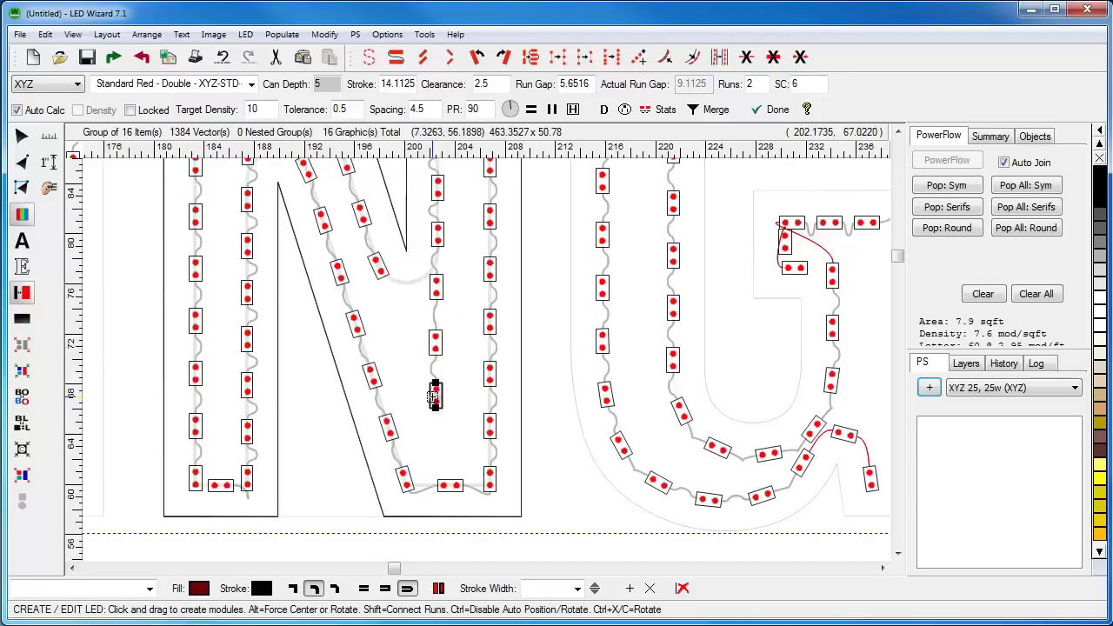
{"action": "scroll", "coordinate": [488, 403], "scroll_direction": "down", "scroll_amount": 2}
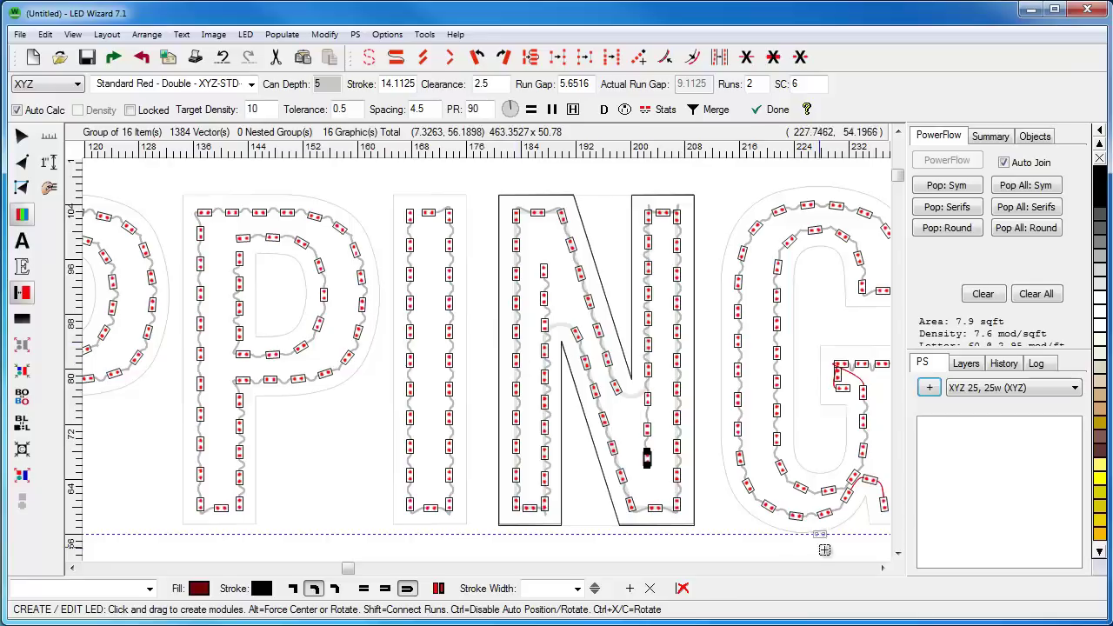
Step: Reconnect the G's inner vertical run to the adjacent horizontal module and shift the overlapping vertical module at the crossbar's end slightly down
{"action": "scroll", "coordinate": [825, 550], "scroll_direction": "right", "scroll_amount": 3}
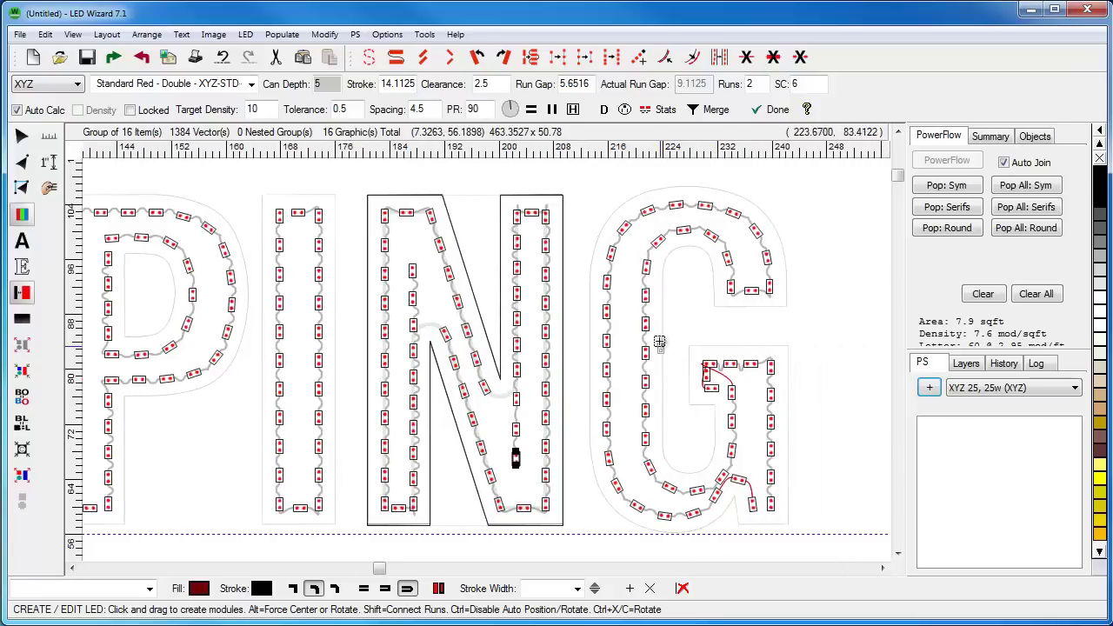
{"action": "key", "text": "z"}
{"action": "left_click_drag", "start_coordinate": [659, 341], "coordinate": [859, 483]}
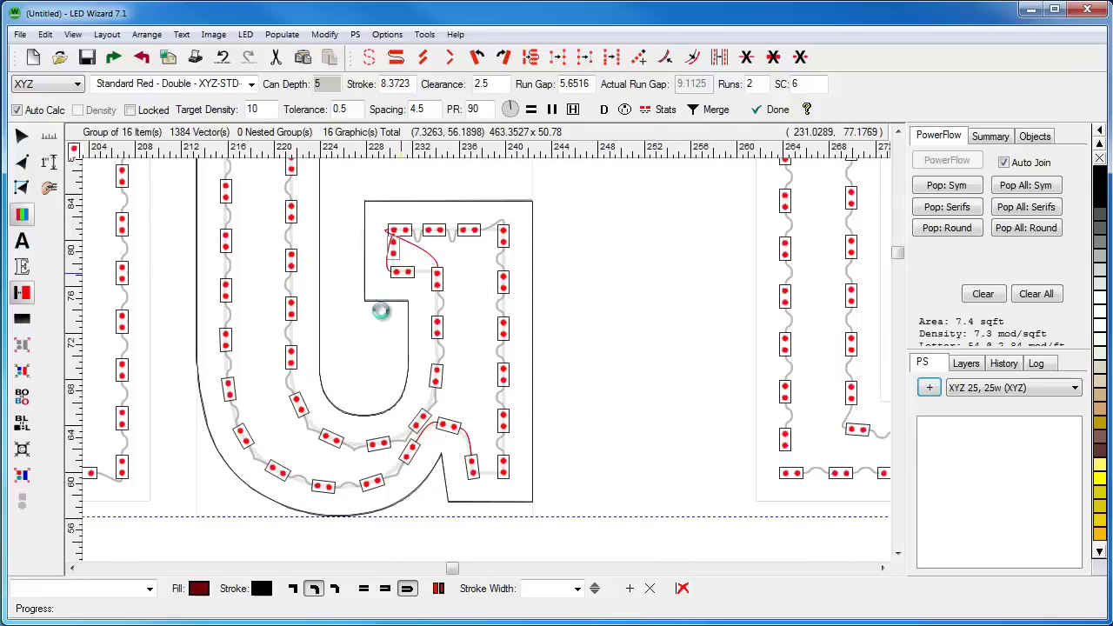
{"action": "key", "text": "z"}
{"action": "left_click_drag", "start_coordinate": [373, 335], "coordinate": [549, 216]}
{"action": "left_click_drag", "start_coordinate": [356, 362], "coordinate": [357, 363]}
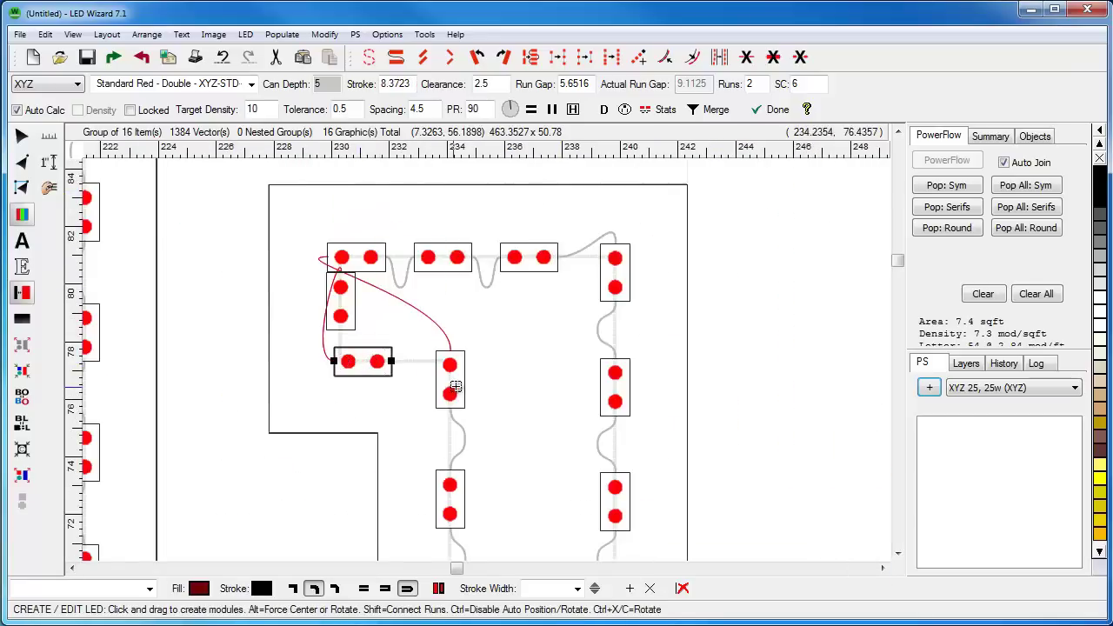
{"action": "left_click", "coordinate": [458, 380]}
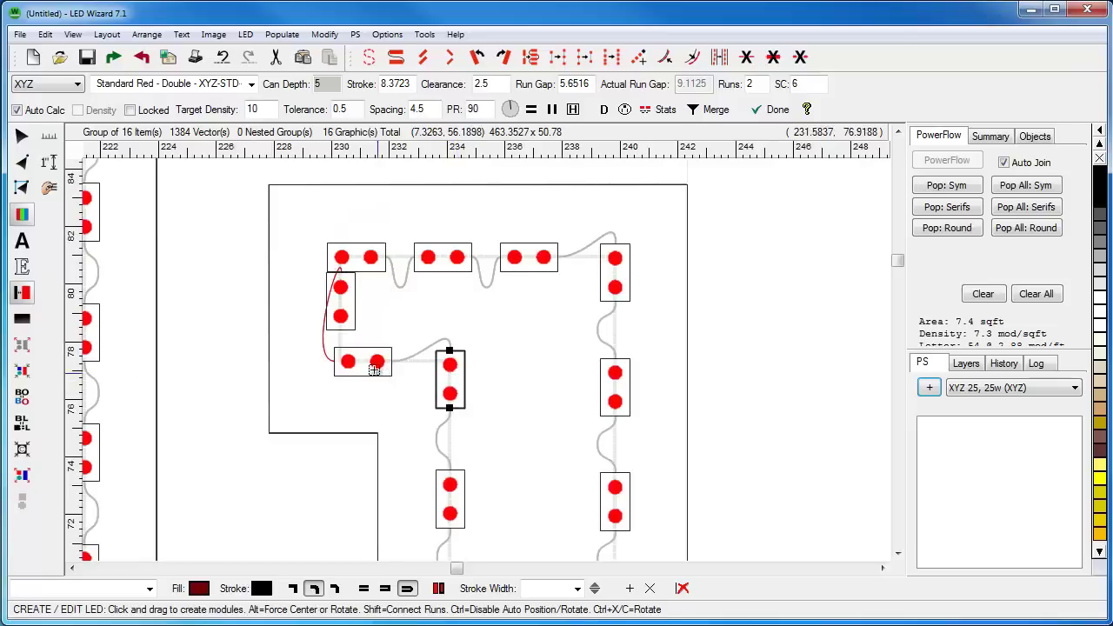
{"action": "left_click_drag", "start_coordinate": [338, 309], "coordinate": [343, 305]}
Step: Delete the corner module at the end of the G's crossbar, then move its two neighbouring modules closer to close the gap
{"action": "left_click", "coordinate": [358, 256]}
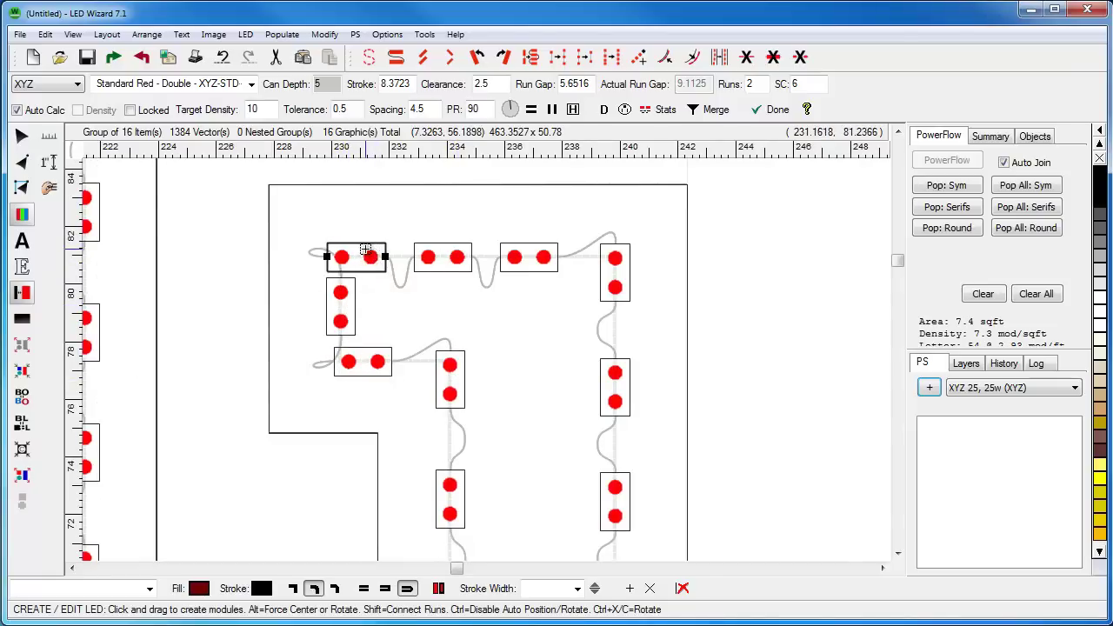
{"action": "key", "text": "Delete"}
{"action": "left_click_drag", "start_coordinate": [342, 296], "coordinate": [342, 284]}
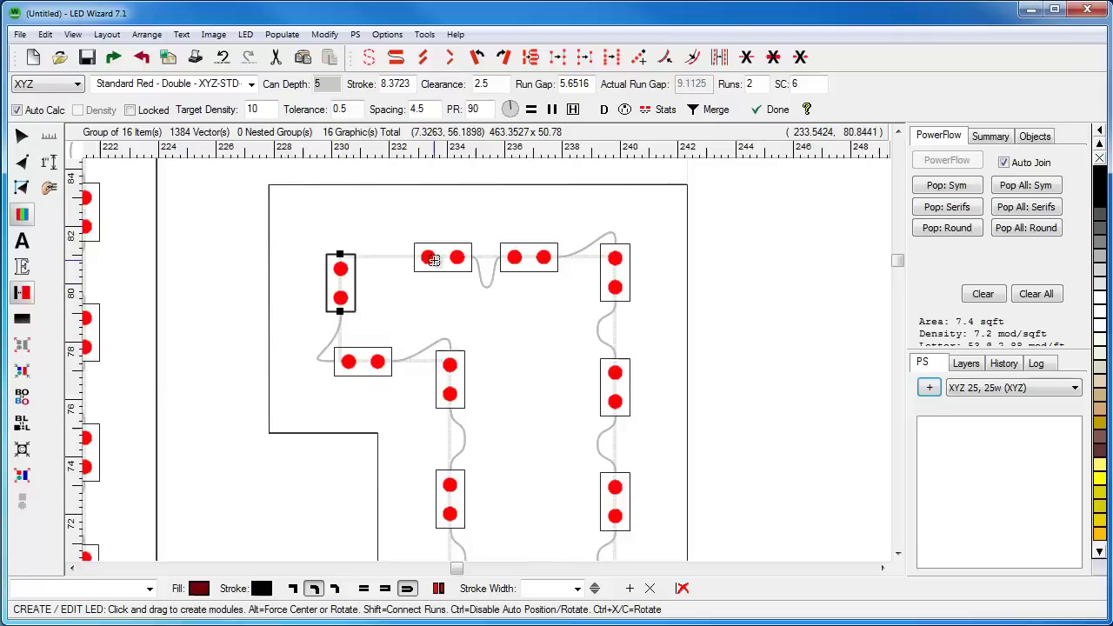
{"action": "left_click_drag", "start_coordinate": [434, 260], "coordinate": [418, 260]}
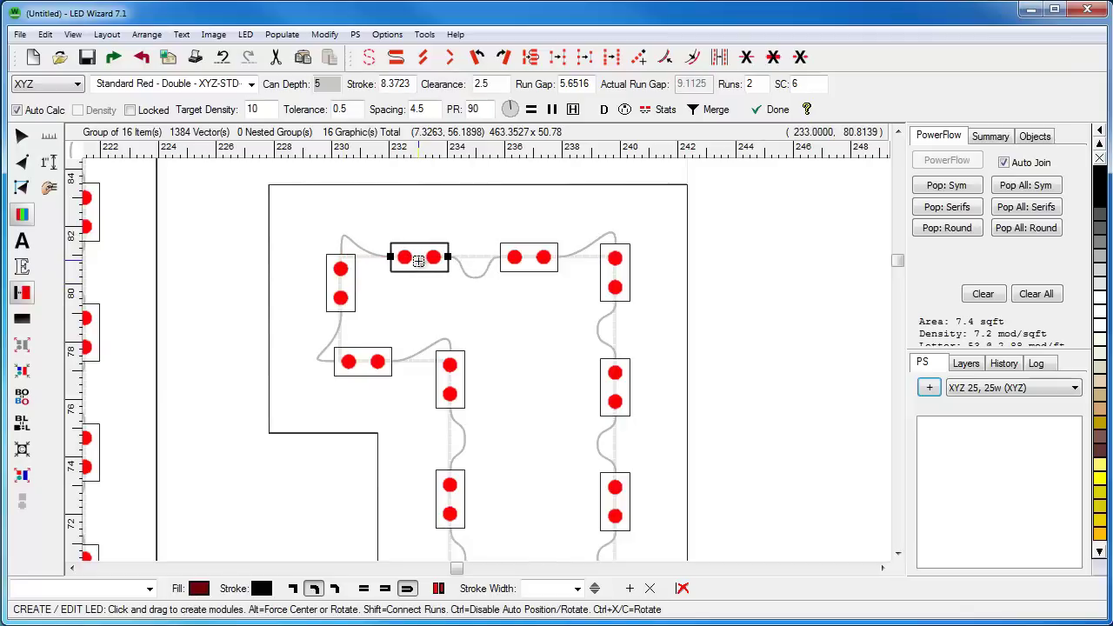
{"action": "right_click", "coordinate": [503, 338]}
Step: Lower and level the bend module above the G's bottom spur, and reposition the neighbouring module along the curve to even out the wiring
{"action": "left_click_drag", "start_coordinate": [346, 350], "coordinate": [608, 527]}
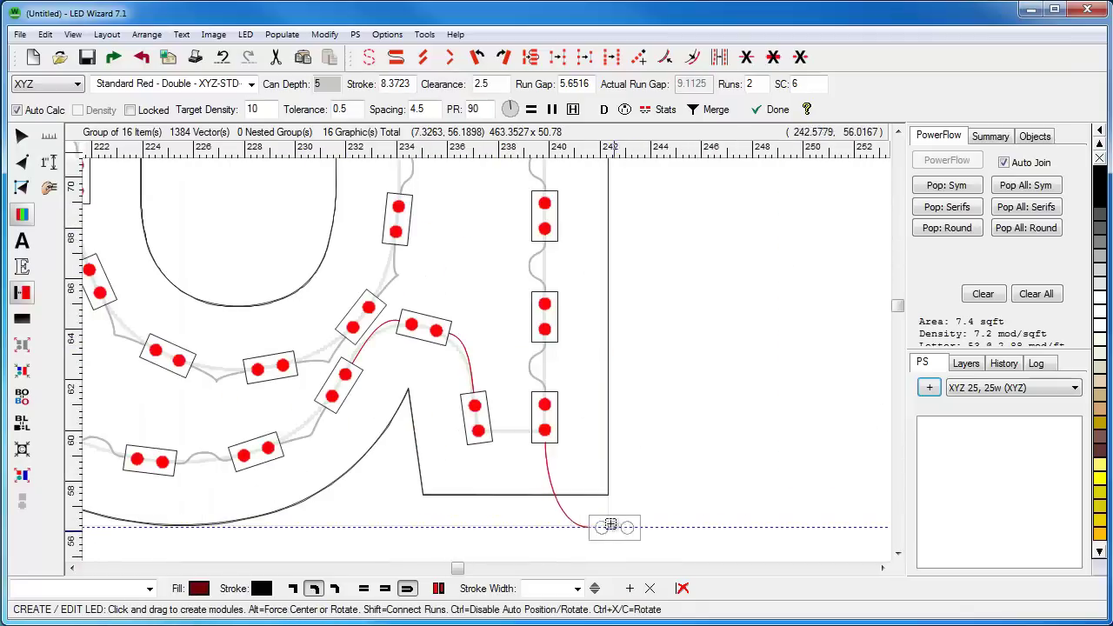
{"action": "left_click_drag", "start_coordinate": [422, 331], "coordinate": [425, 348]}
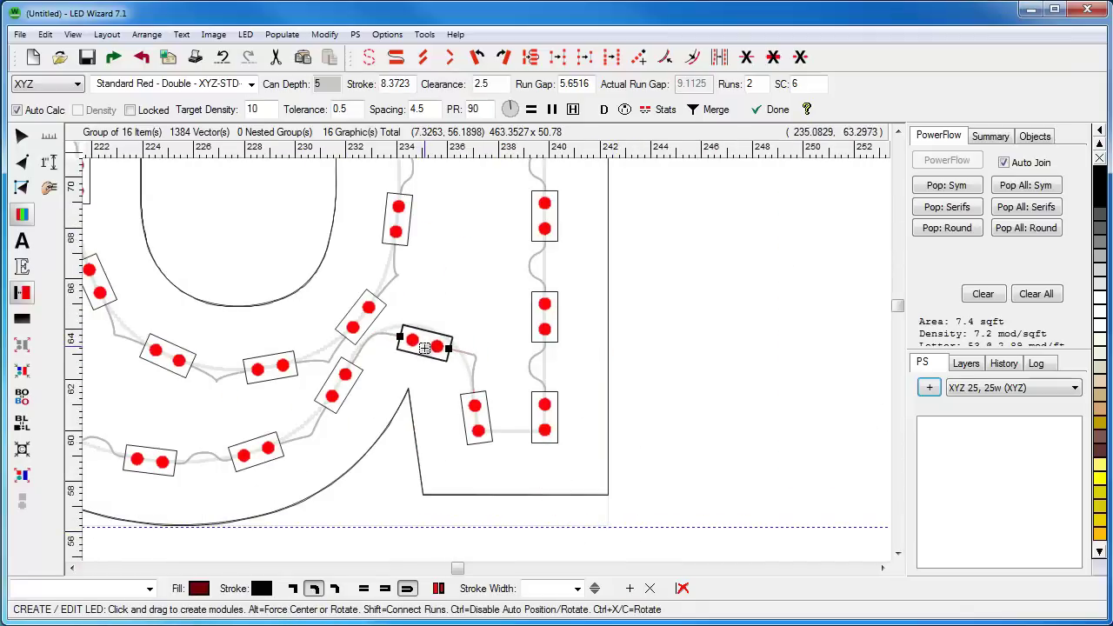
{"action": "left_click", "coordinate": [349, 367]}
{"action": "left_click_drag", "start_coordinate": [351, 364], "coordinate": [344, 393]}
{"action": "left_click", "coordinate": [432, 354]}
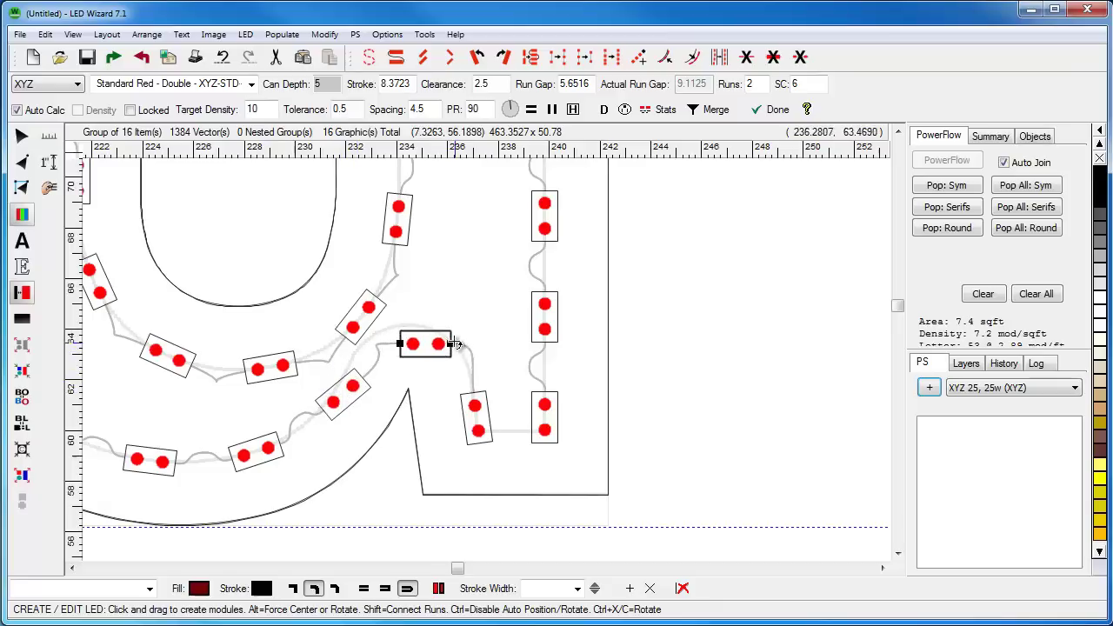
{"action": "left_click_drag", "start_coordinate": [453, 344], "coordinate": [417, 353]}
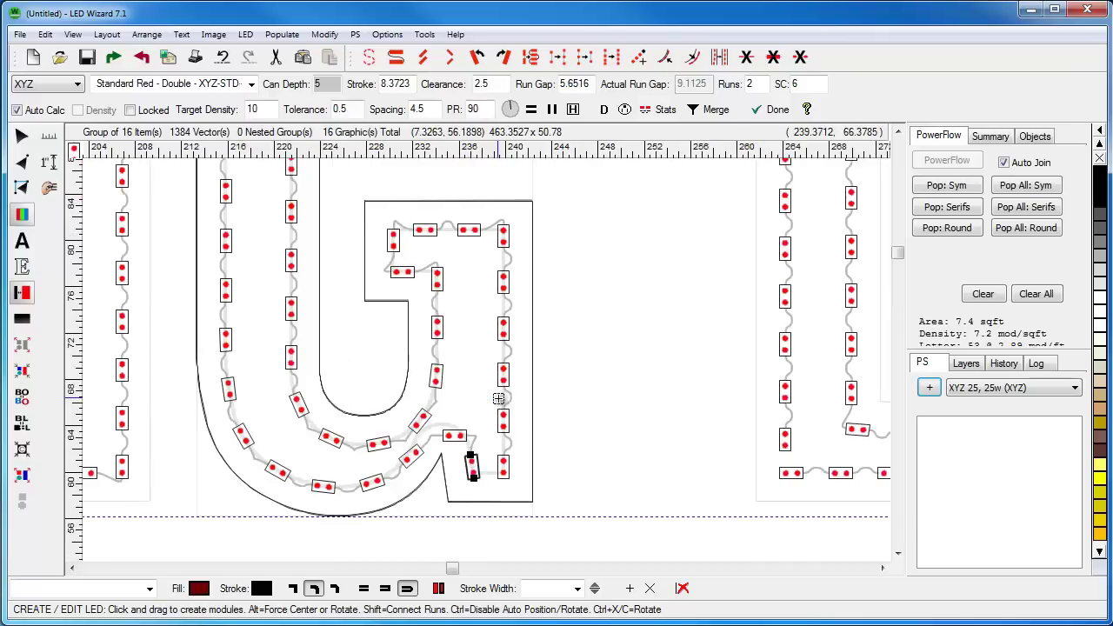
{"action": "scroll", "coordinate": [474, 435], "scroll_direction": "down", "scroll_amount": 3}
{"action": "scroll", "coordinate": [613, 376], "scroll_direction": "down", "scroll_amount": 3}
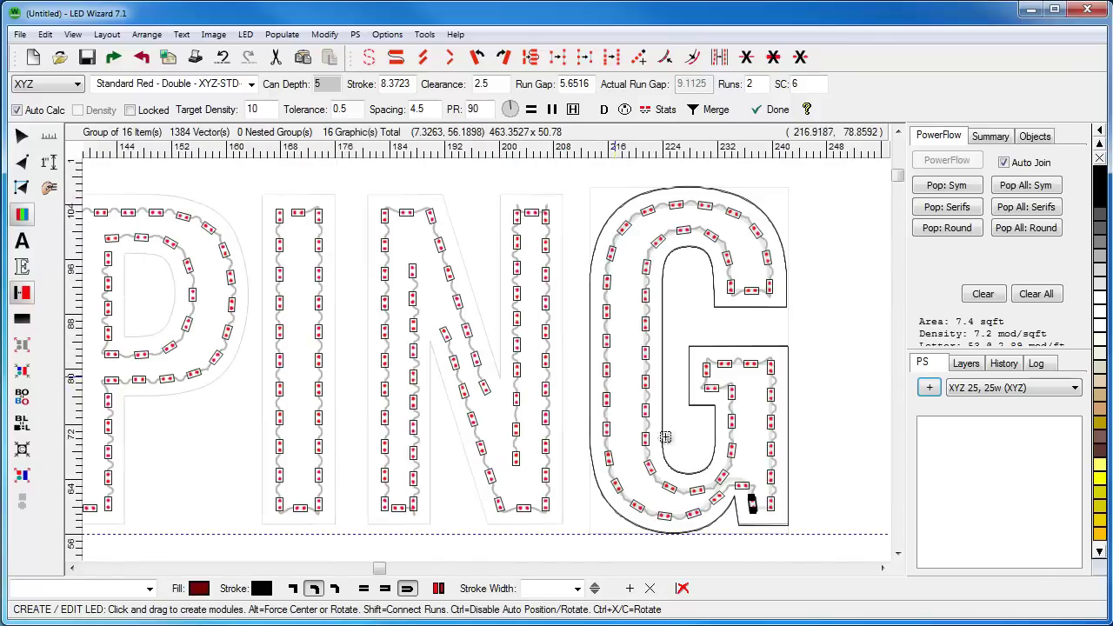
Step: Add a horizontal LED module between the two run ends at the lower terminal of the S in DISTRICT
{"action": "left_click", "coordinate": [882, 568]}
{"action": "left_click", "coordinate": [882, 568]}
{"action": "left_click", "coordinate": [883, 567]}
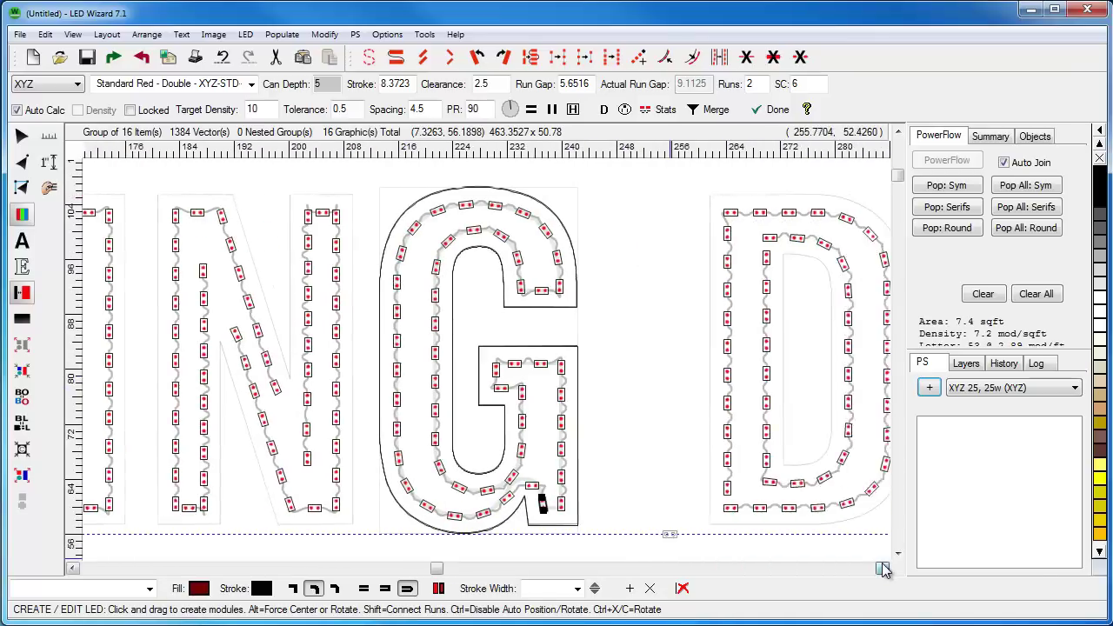
{"action": "left_click", "coordinate": [882, 568]}
{"action": "left_click", "coordinate": [882, 567]}
{"action": "left_click", "coordinate": [882, 568]}
{"action": "left_click", "coordinate": [882, 568]}
{"action": "left_click", "coordinate": [883, 568]}
{"action": "left_click", "coordinate": [882, 568]}
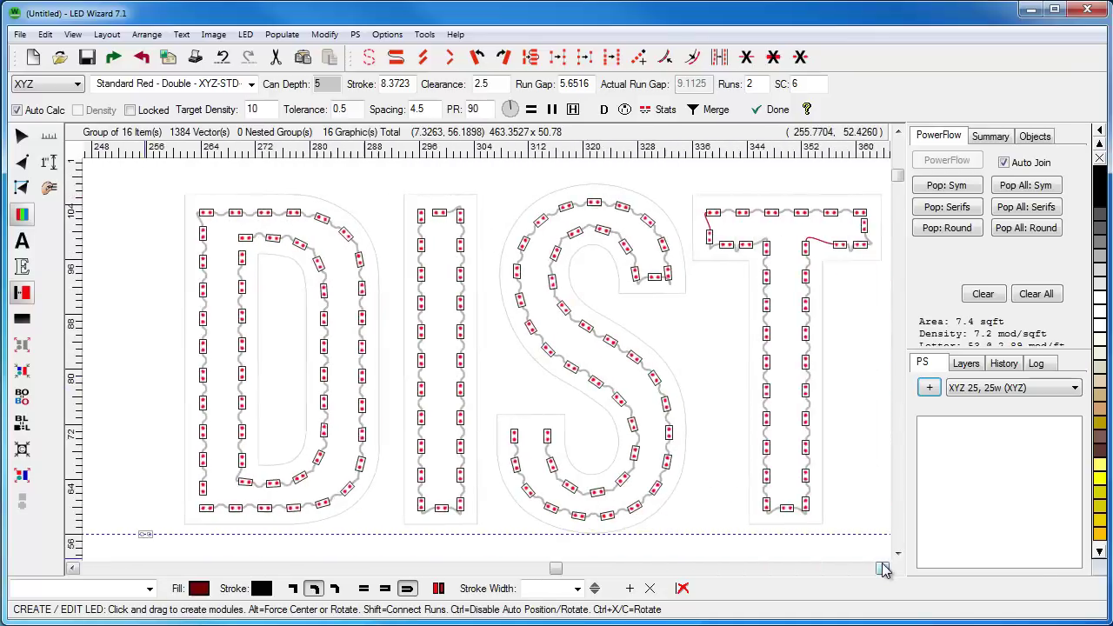
{"action": "left_click_drag", "start_coordinate": [442, 377], "coordinate": [693, 498]}
{"action": "left_click", "coordinate": [333, 353]}
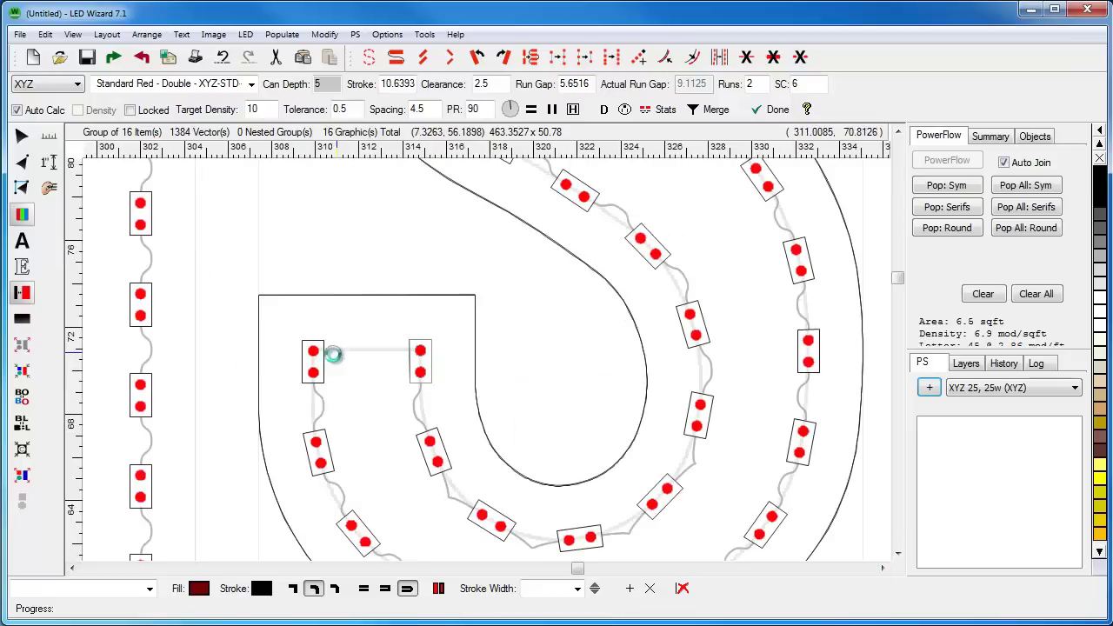
{"action": "left_click", "coordinate": [315, 356]}
{"action": "left_click", "coordinate": [365, 351]}
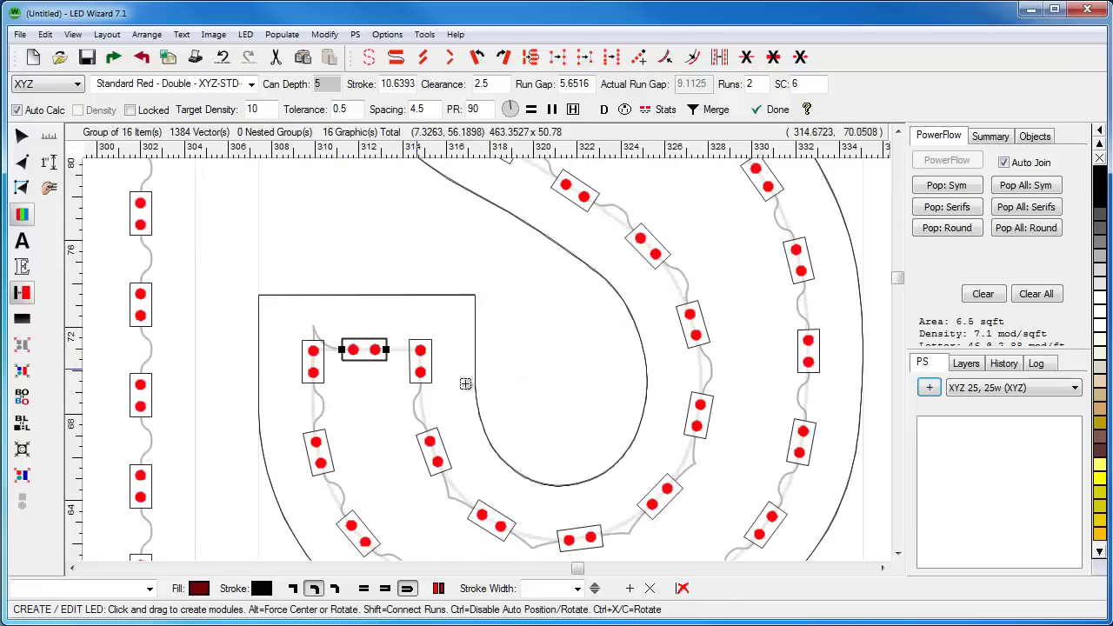
{"action": "key", "text": "z"}
{"action": "left_click", "coordinate": [489, 389]}
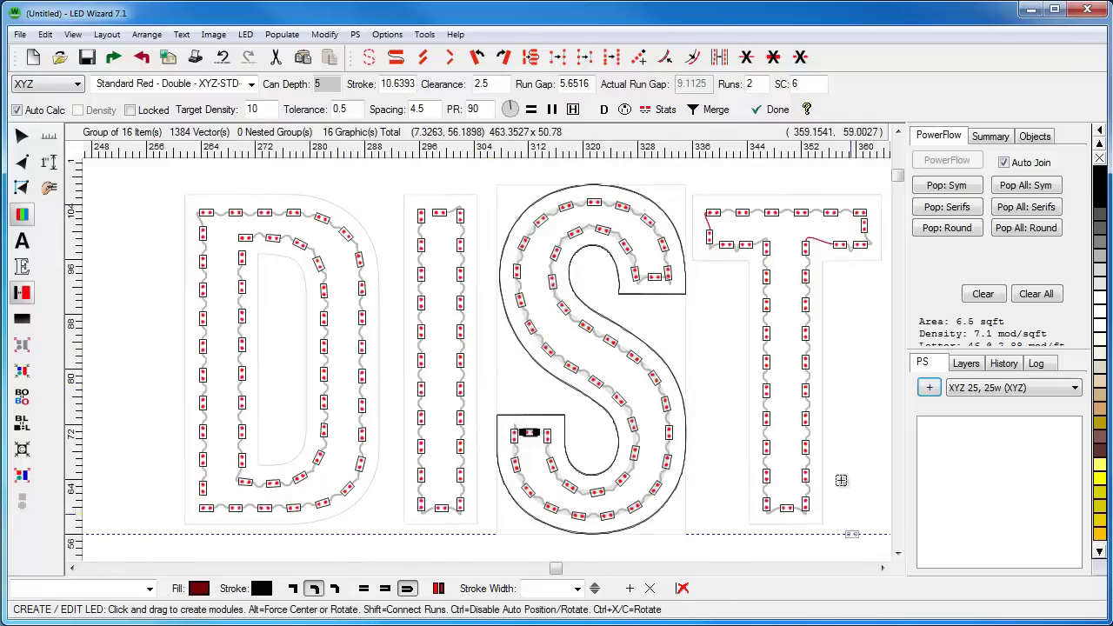
Step: In the first T of DISTRICT, raise the vertical module at the crossbar's left end and shift the lower horizontal module beside it slightly outward
{"action": "key", "text": "z"}
{"action": "left_click_drag", "start_coordinate": [645, 319], "coordinate": [928, 174]}
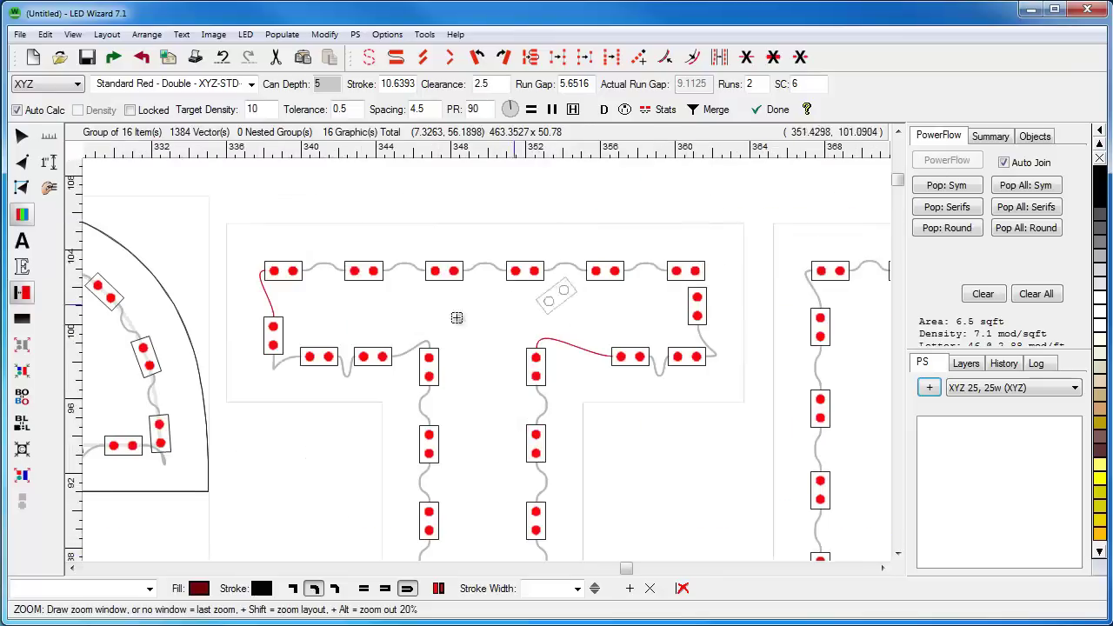
{"action": "left_click", "coordinate": [274, 335]}
{"action": "left_click_drag", "start_coordinate": [277, 336], "coordinate": [276, 325]}
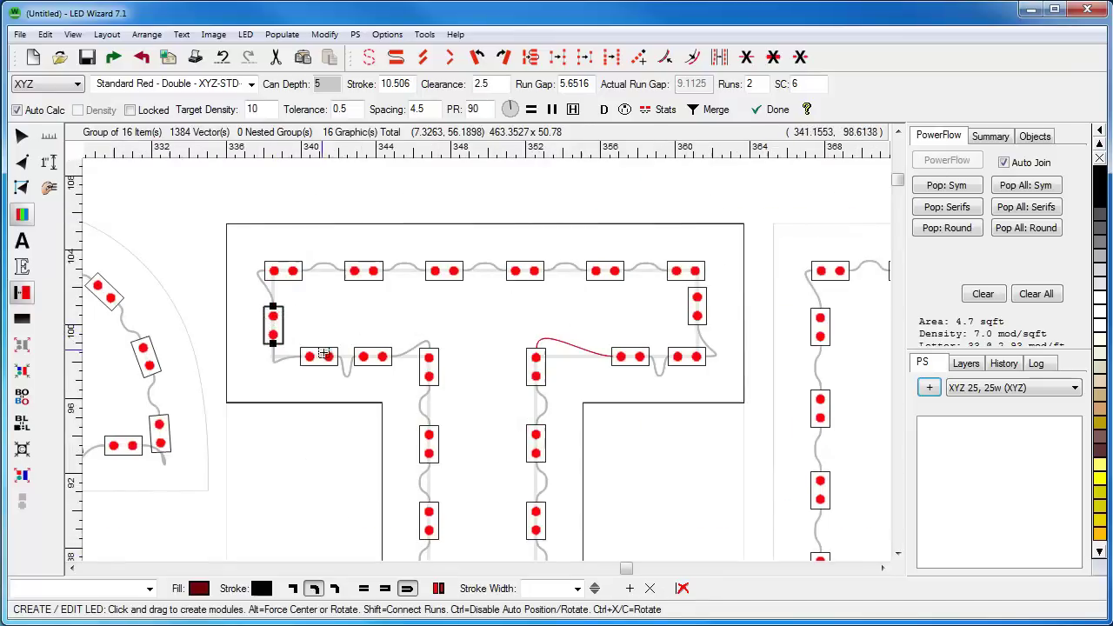
{"action": "left_click_drag", "start_coordinate": [319, 355], "coordinate": [308, 356]}
Step: Shift the T's two lower right crossbar modules toward the stem, lower the right-end vertical module, and nudge the left-end vertical module slightly up
{"action": "left_click_drag", "start_coordinate": [630, 356], "coordinate": [593, 358]}
{"action": "left_click_drag", "start_coordinate": [685, 351], "coordinate": [666, 357]}
{"action": "left_click_drag", "start_coordinate": [699, 304], "coordinate": [700, 311]}
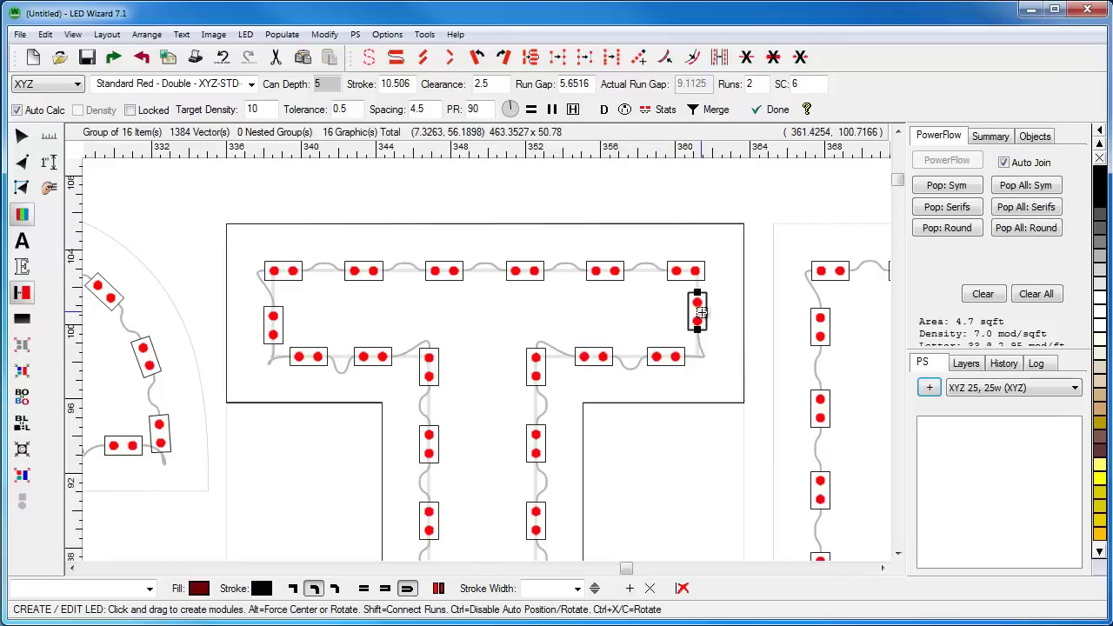
{"action": "left_click_drag", "start_coordinate": [268, 329], "coordinate": [273, 323]}
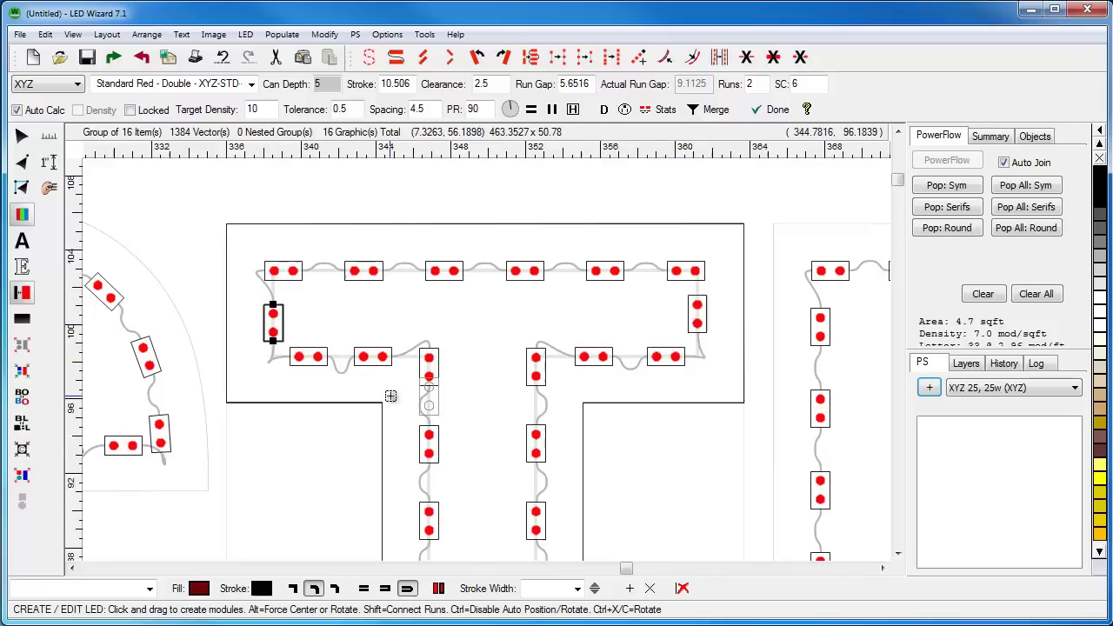
Step: Delete all LED modules from the final T of DISTRICT
{"action": "key", "text": "F3"}
{"action": "left_click", "coordinate": [881, 568]}
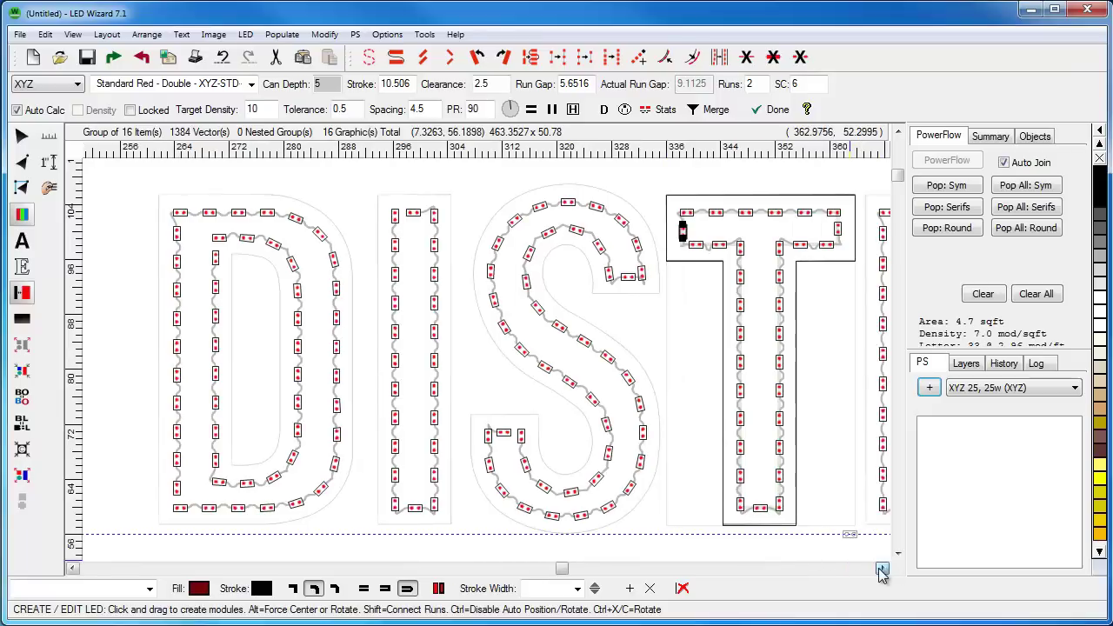
{"action": "left_click", "coordinate": [882, 568]}
{"action": "left_click", "coordinate": [882, 567]}
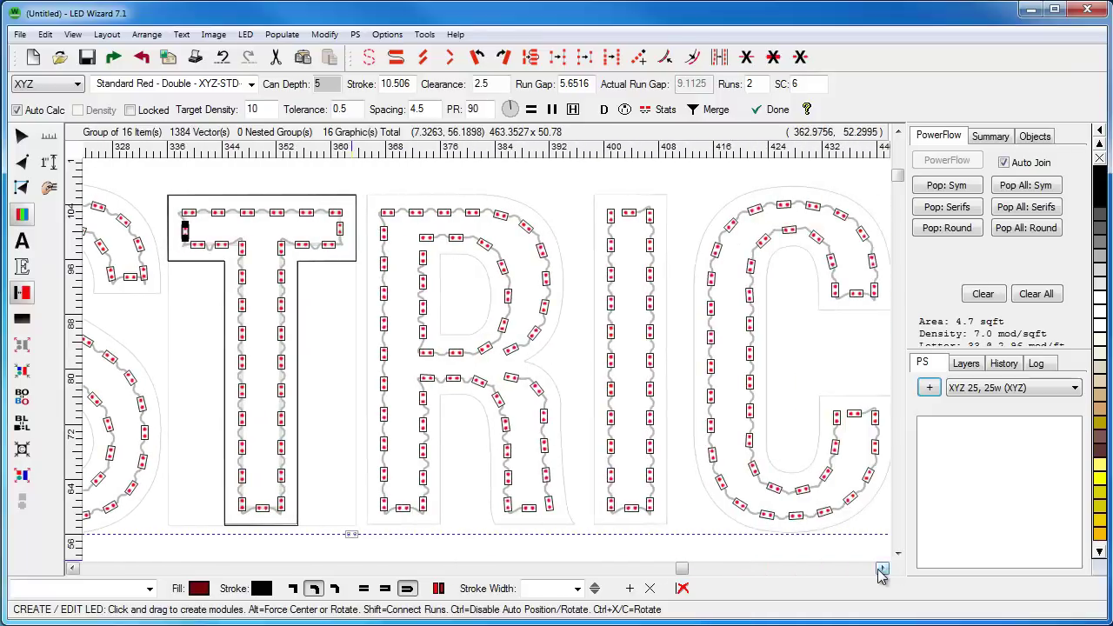
{"action": "left_click", "coordinate": [881, 568]}
{"action": "left_click", "coordinate": [882, 568]}
{"action": "left_click", "coordinate": [882, 567]}
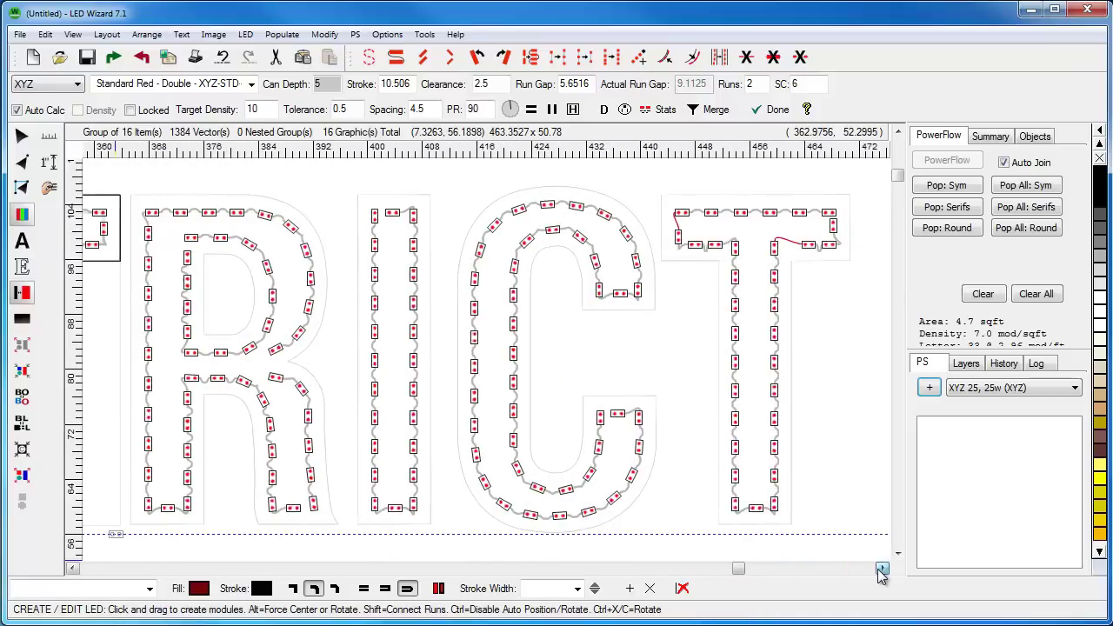
{"action": "left_click", "coordinate": [881, 568]}
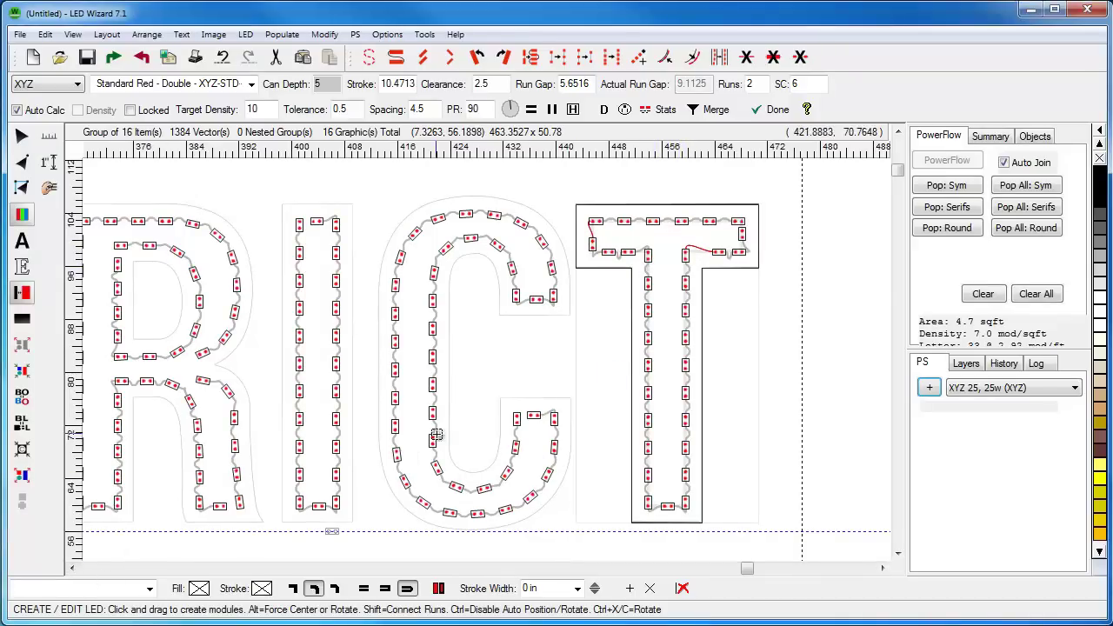
{"action": "key", "text": "ctrl+a"}
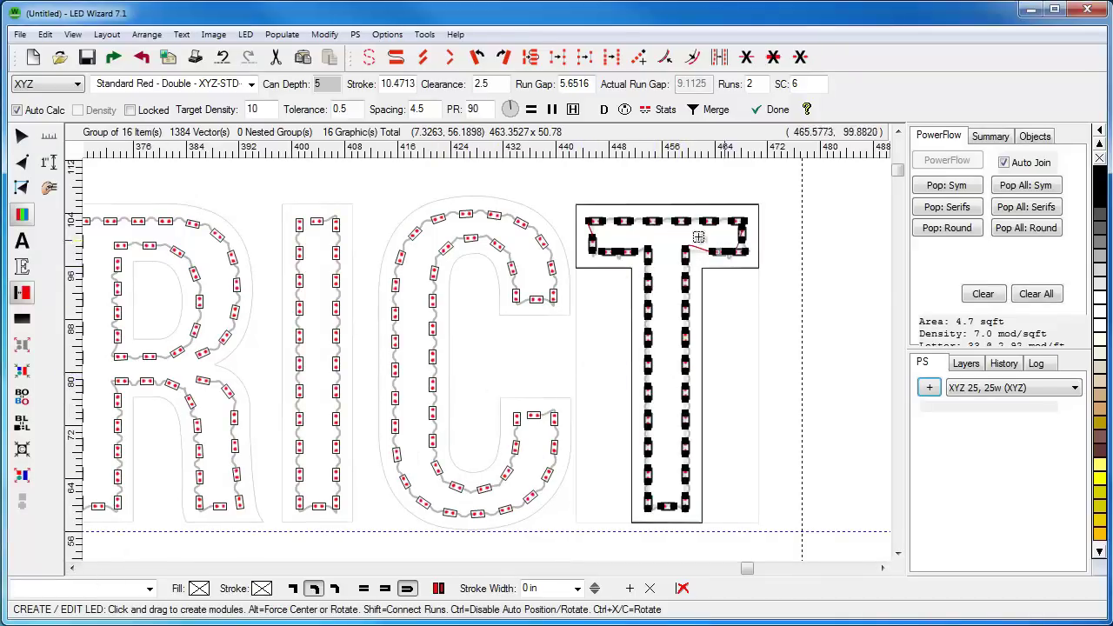
{"action": "key", "text": "Delete"}
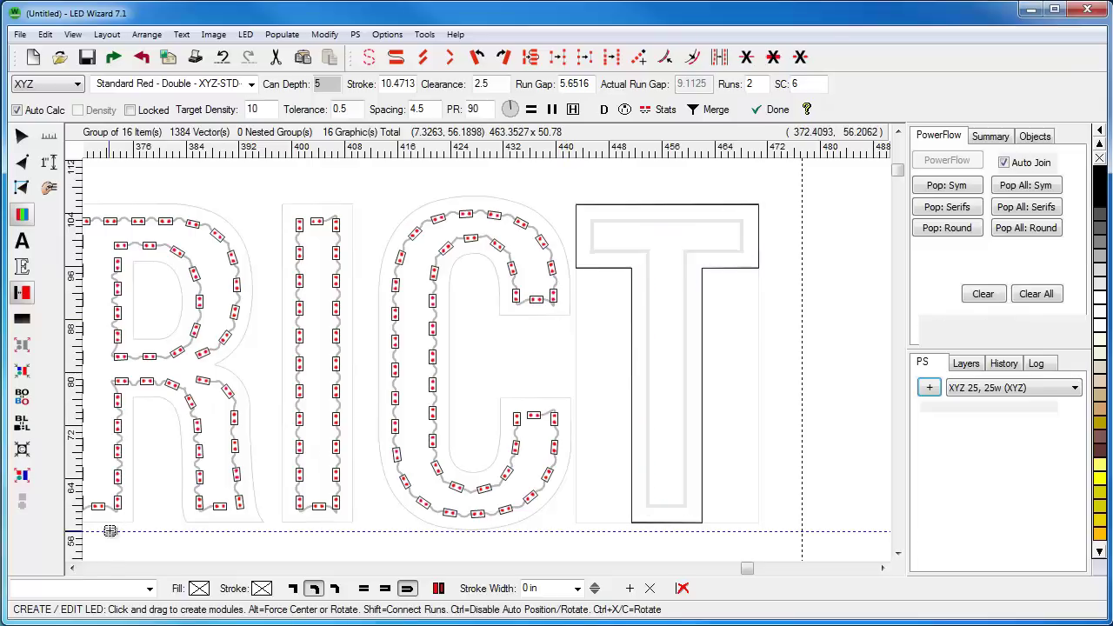
Step: Copy the corrected module layout from the first T of DISTRICT and paste it into the empty final T
{"action": "left_click", "coordinate": [73, 568]}
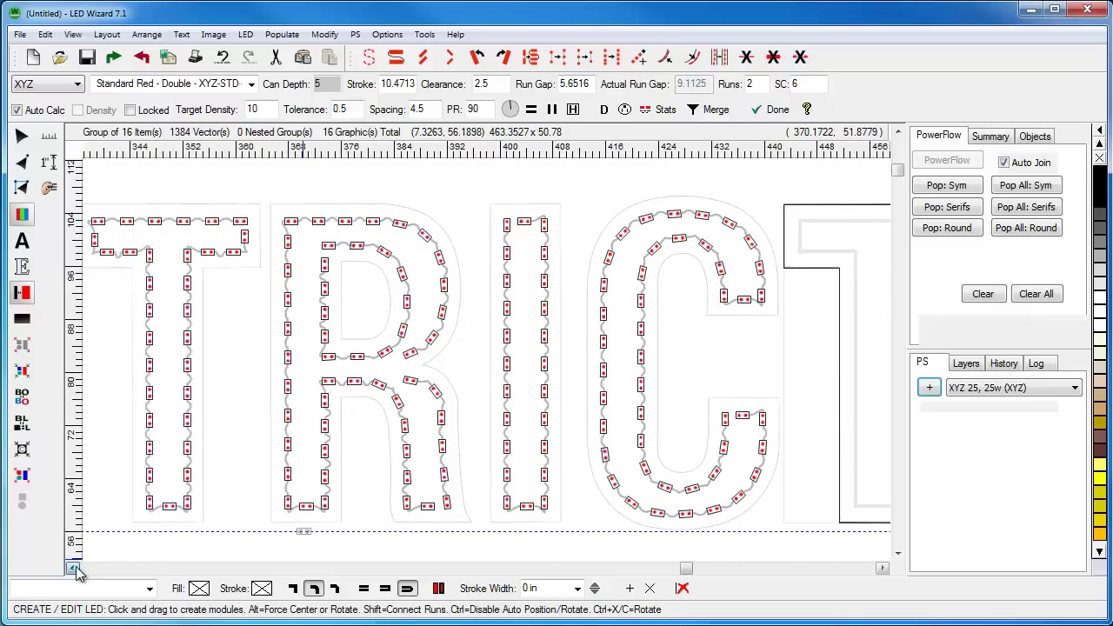
{"action": "left_click", "coordinate": [218, 313]}
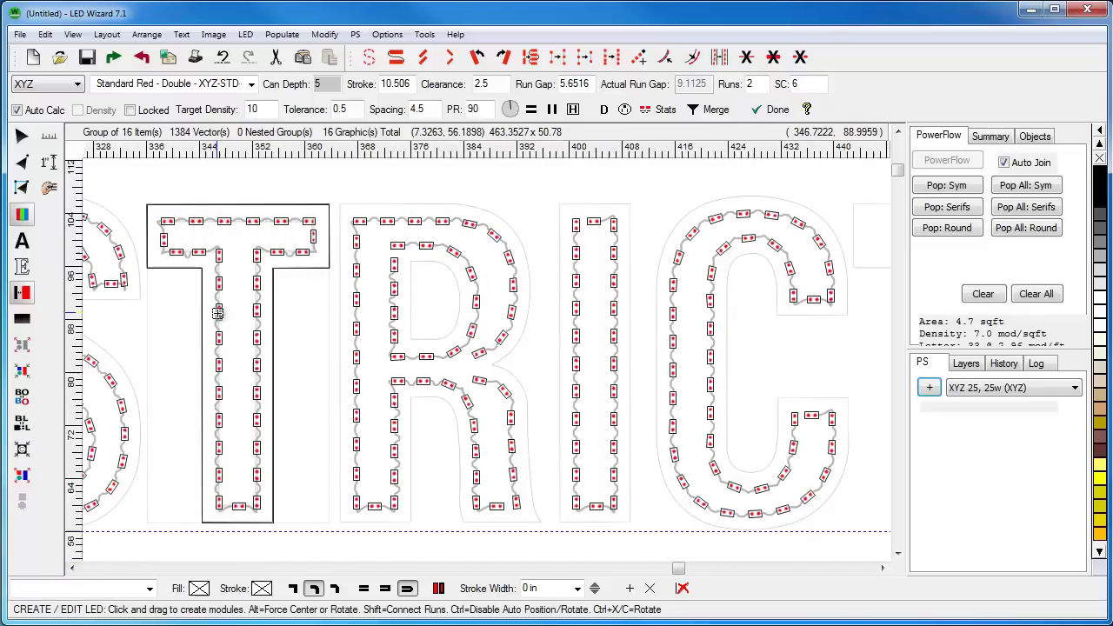
{"action": "left_click", "coordinate": [219, 313]}
{"action": "left_click", "coordinate": [880, 567]}
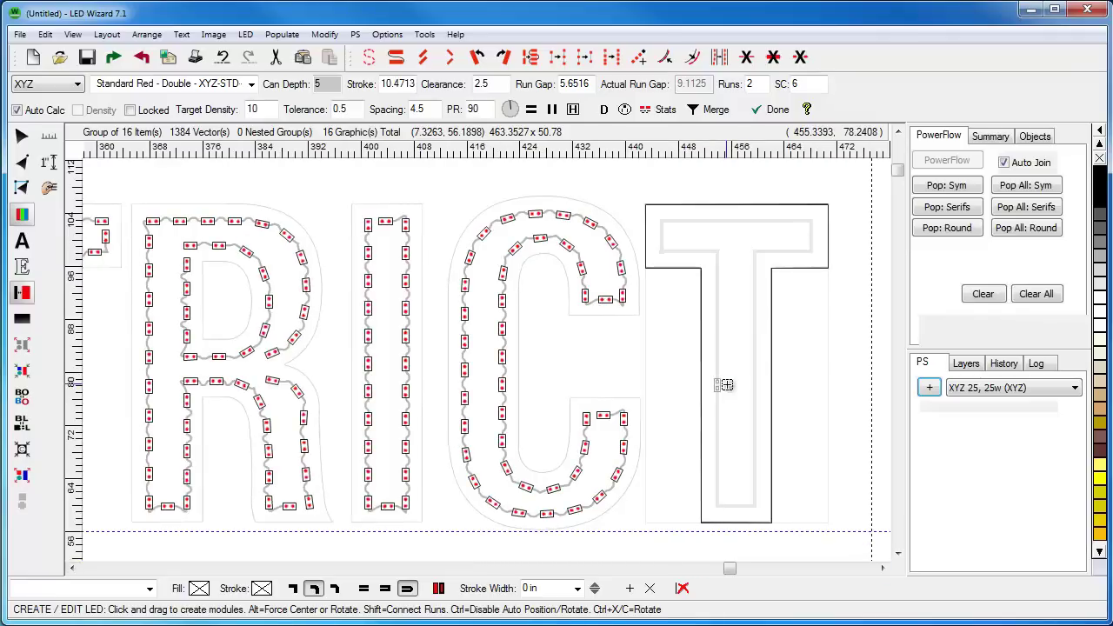
{"action": "left_click", "coordinate": [725, 385]}
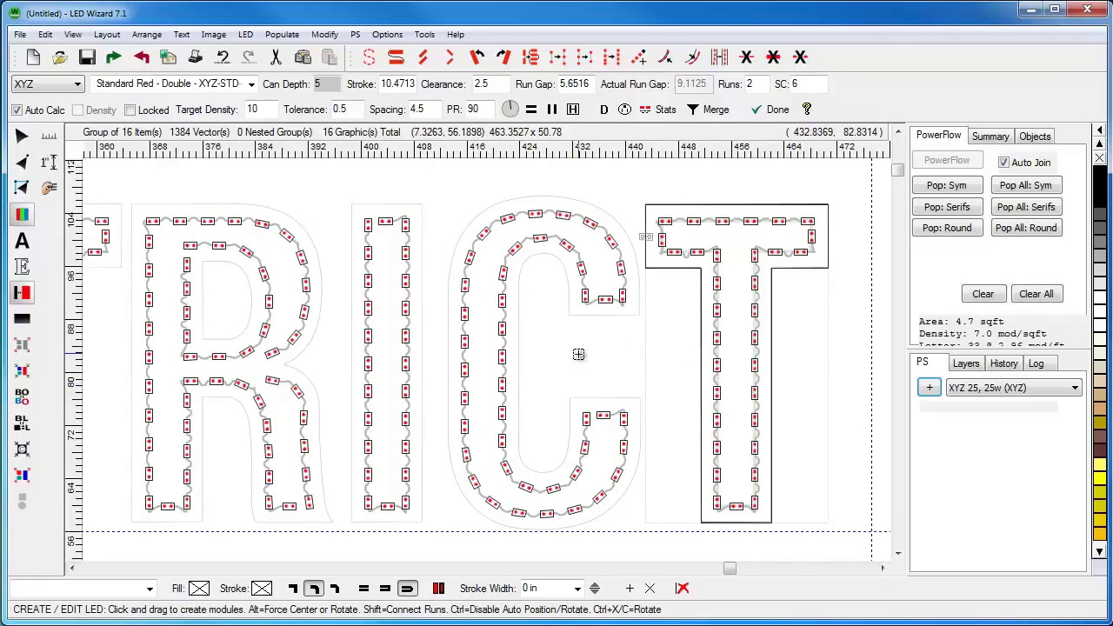
Step: Move the whole SHOPPING DISTRICT lettering group slightly up within the layout
{"action": "key", "text": "F4"}
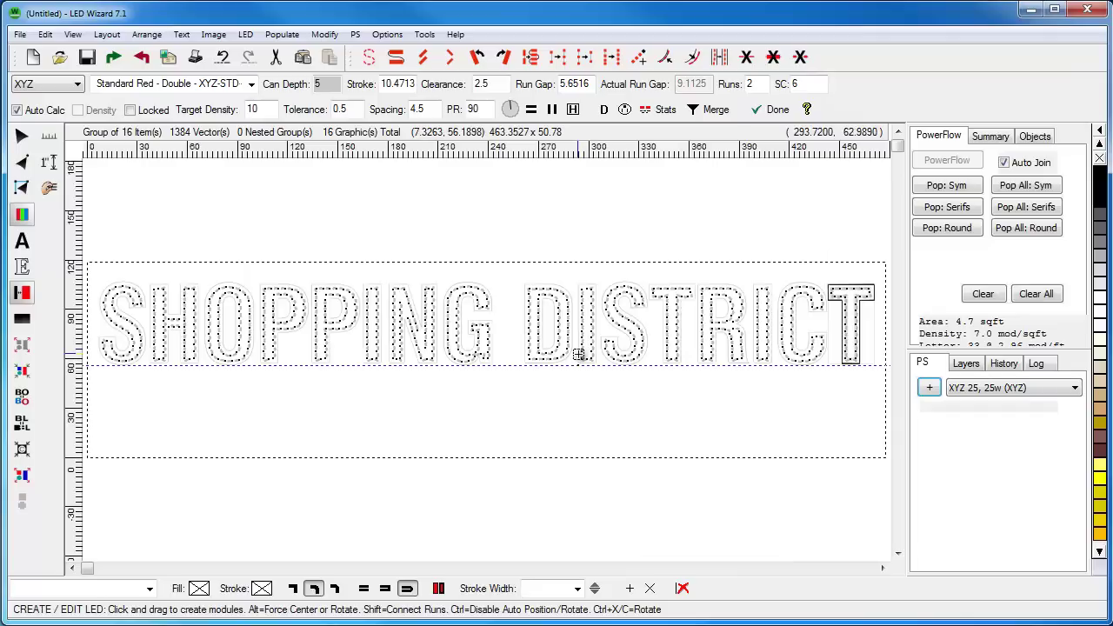
{"action": "left_click", "coordinate": [26, 136]}
{"action": "left_click_drag", "start_coordinate": [616, 337], "coordinate": [628, 323]}
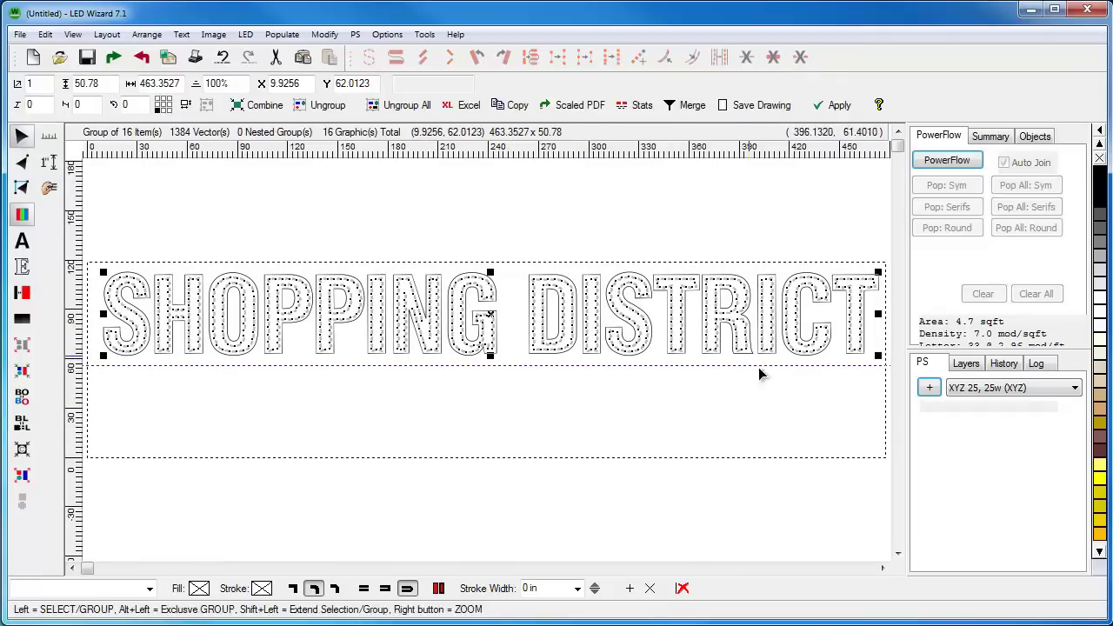
Step: Set the power supply type to XYZ 60, 60w and add one power supply per letter
{"action": "left_click", "coordinate": [991, 388]}
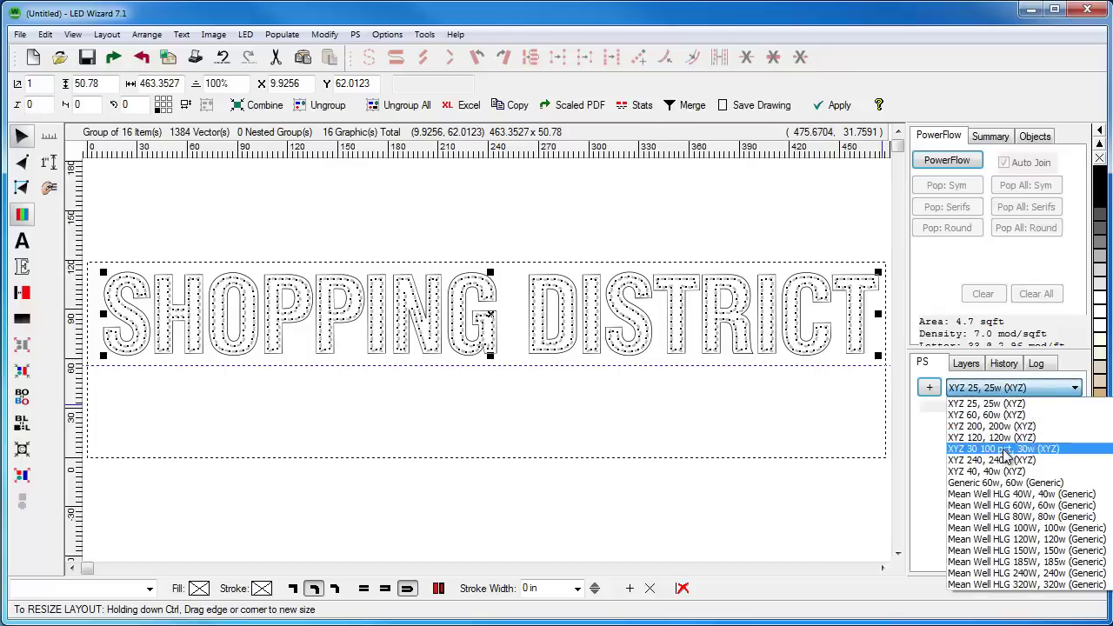
{"action": "left_click", "coordinate": [989, 416]}
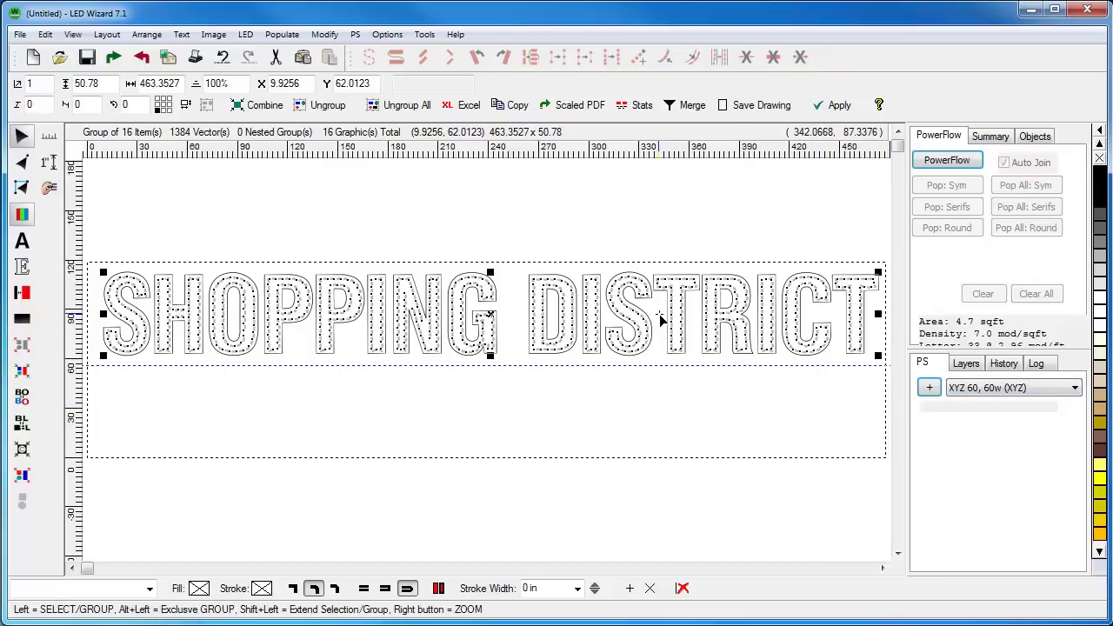
{"action": "left_click", "coordinate": [355, 34]}
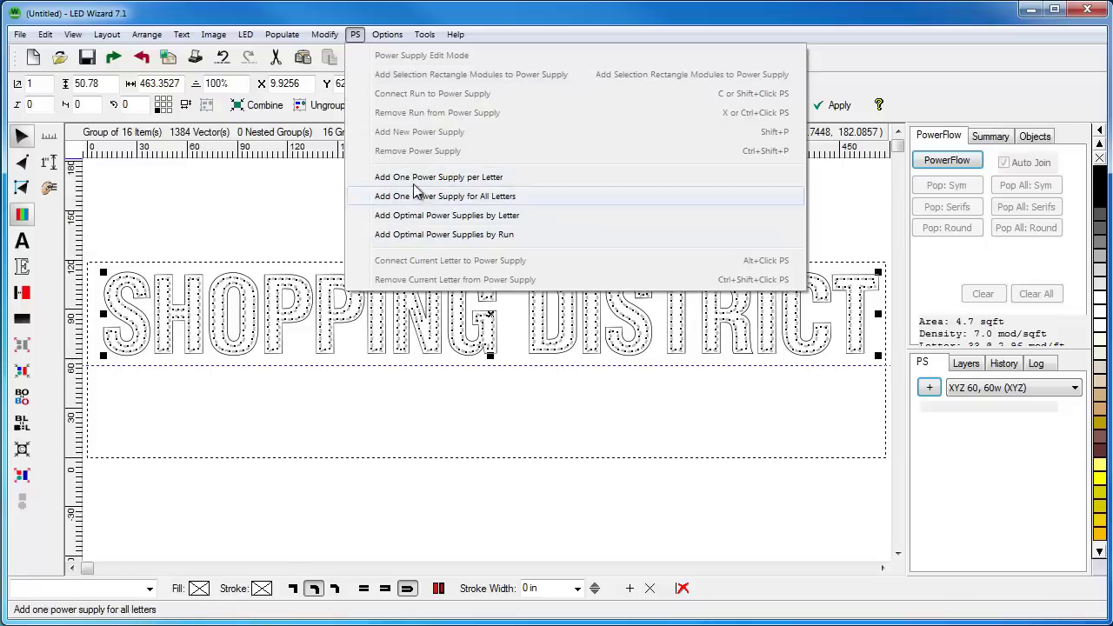
{"action": "left_click", "coordinate": [541, 178]}
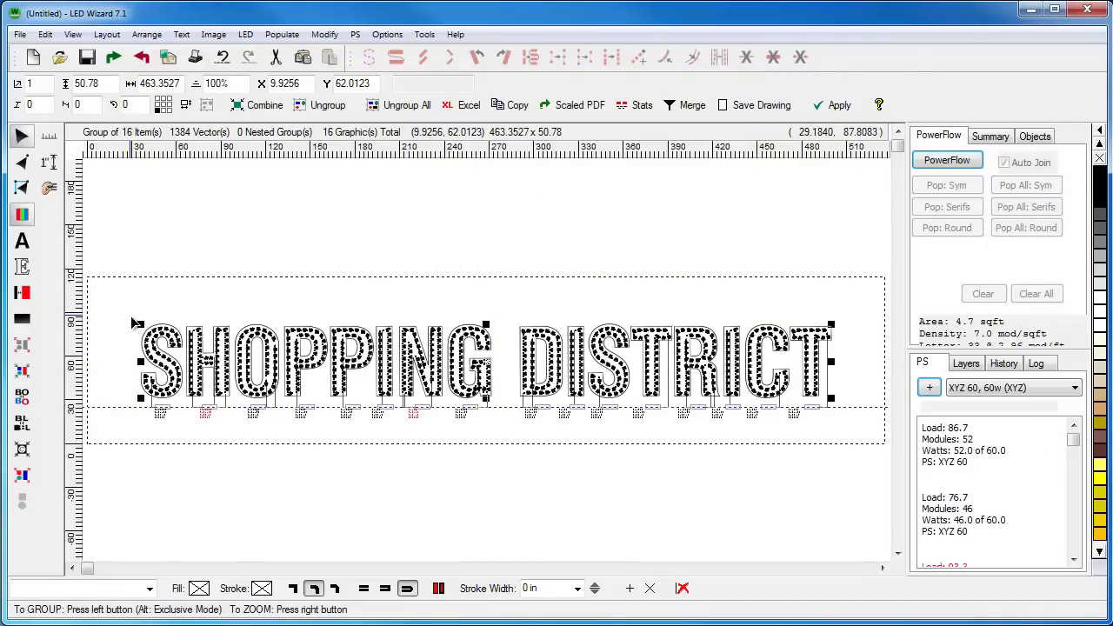
Step: Examine the load, module count and wattage labels of the power supplies beneath the letters, including the ones marked red
{"action": "left_click_drag", "start_coordinate": [130, 317], "coordinate": [276, 443]}
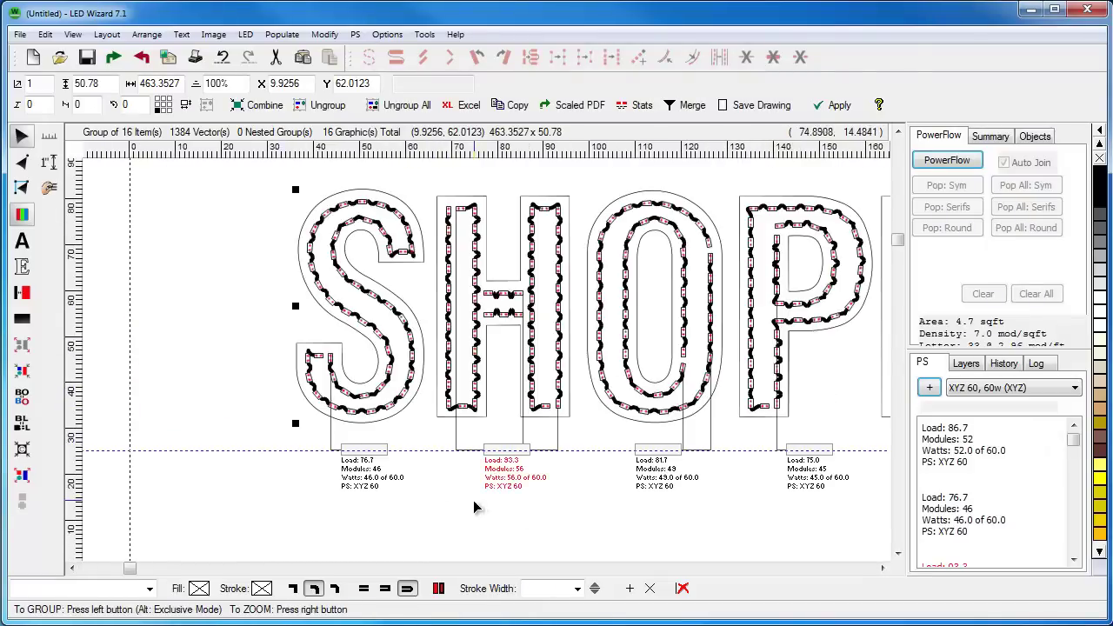
{"action": "left_click_drag", "start_coordinate": [454, 502], "coordinate": [613, 414]}
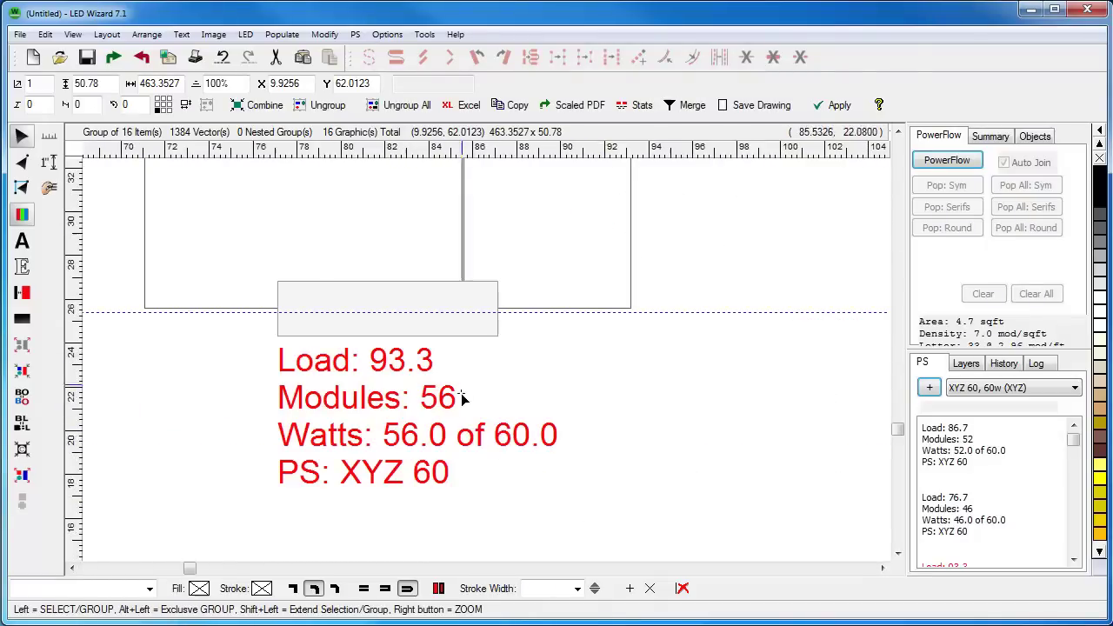
{"action": "right_click", "coordinate": [623, 439]}
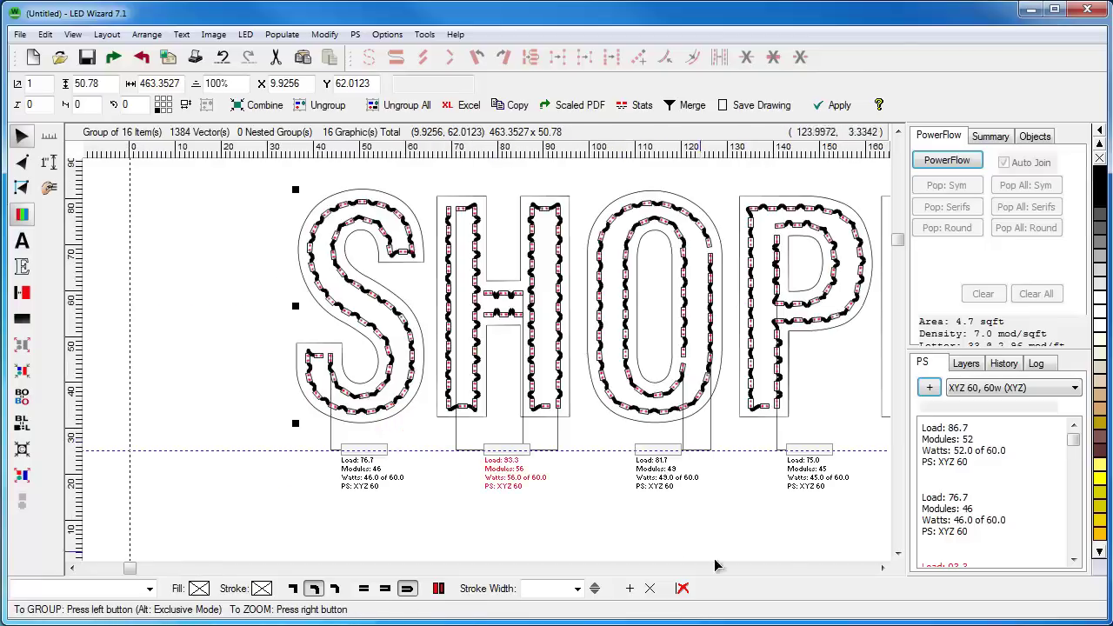
{"action": "left_click", "coordinate": [871, 569]}
{"action": "left_click", "coordinate": [869, 569]}
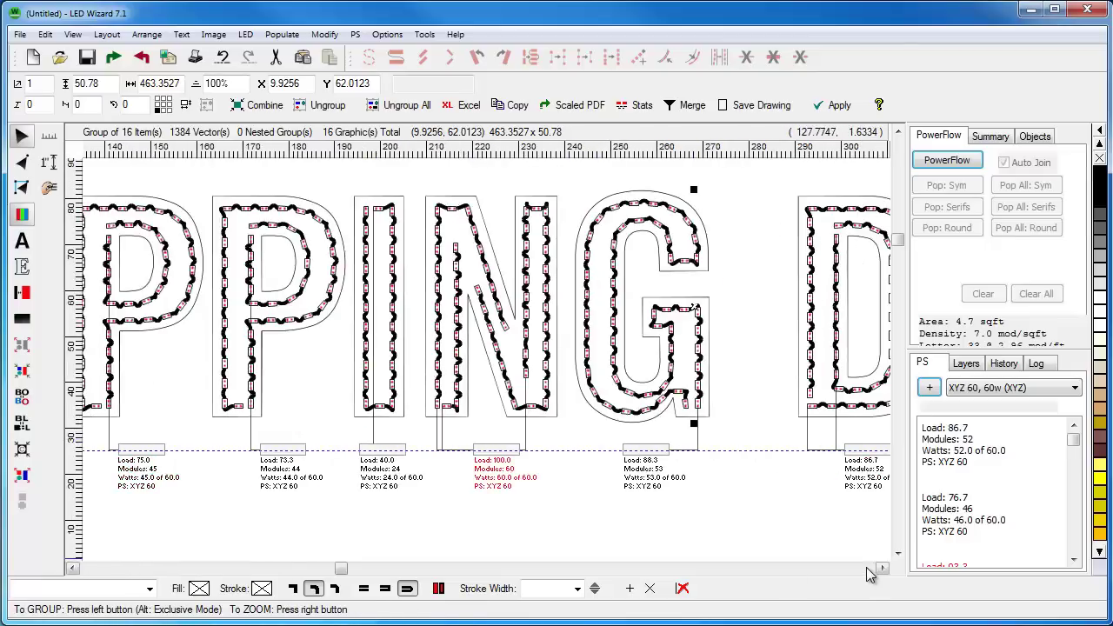
{"action": "left_click", "coordinate": [869, 569]}
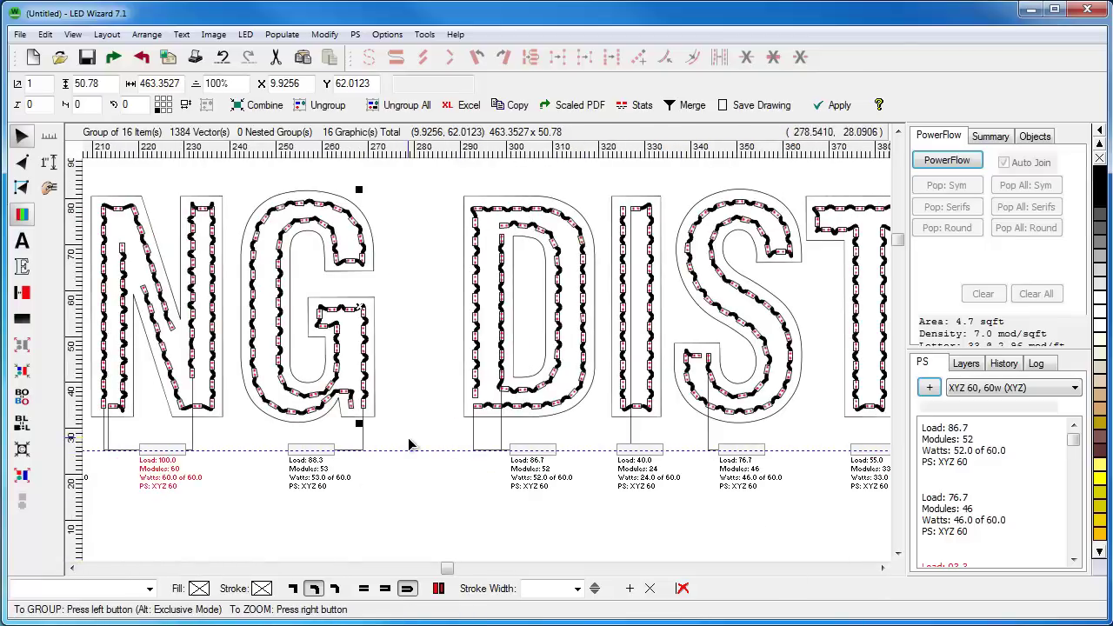
{"action": "right_click", "coordinate": [513, 401]}
Step: Move the lettering group with its power supplies slightly to the right in the layout
{"action": "left_click", "coordinate": [513, 358]}
{"action": "left_click", "coordinate": [570, 348]}
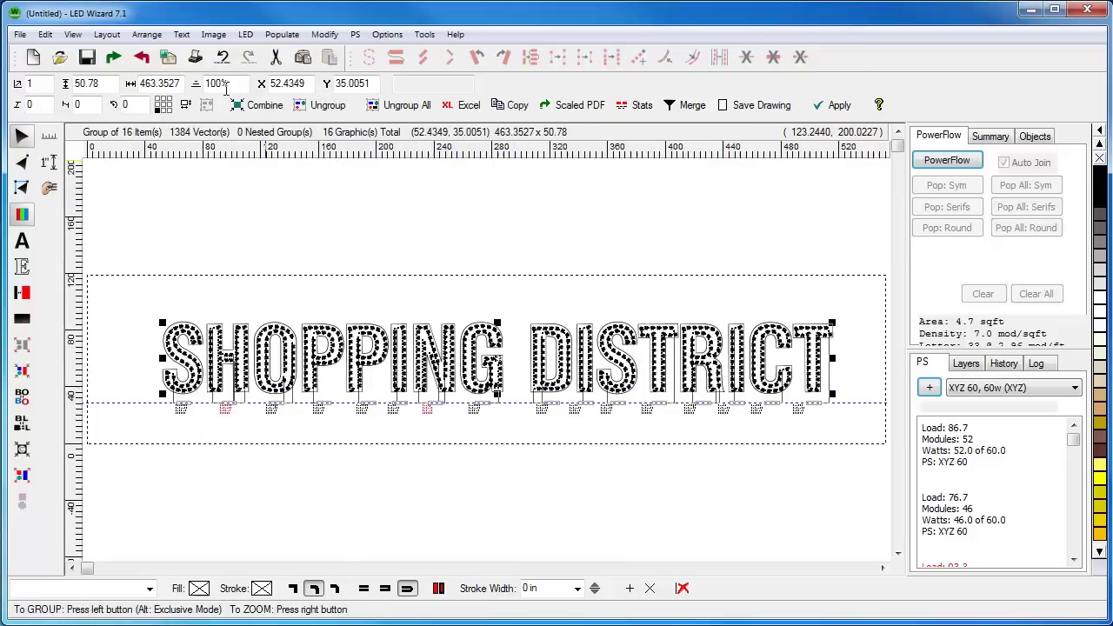
Step: Assign the letter names of SHOPPING DISTRICT to the sixteen graphics and generate the sign's statistics
{"action": "left_click", "coordinate": [245, 35]}
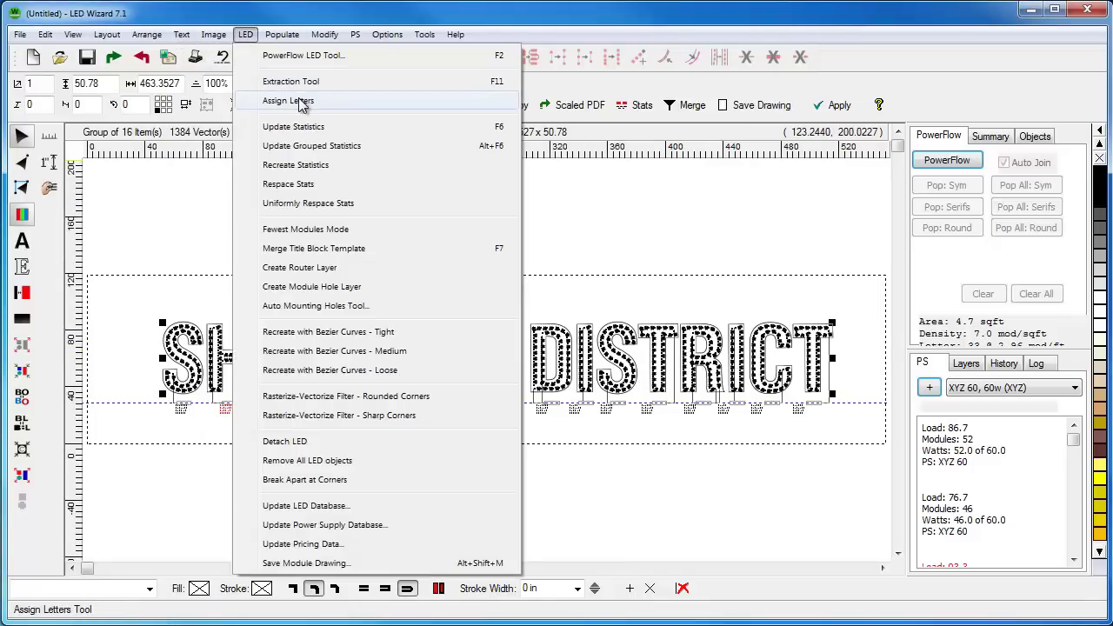
{"action": "left_click", "coordinate": [294, 96]}
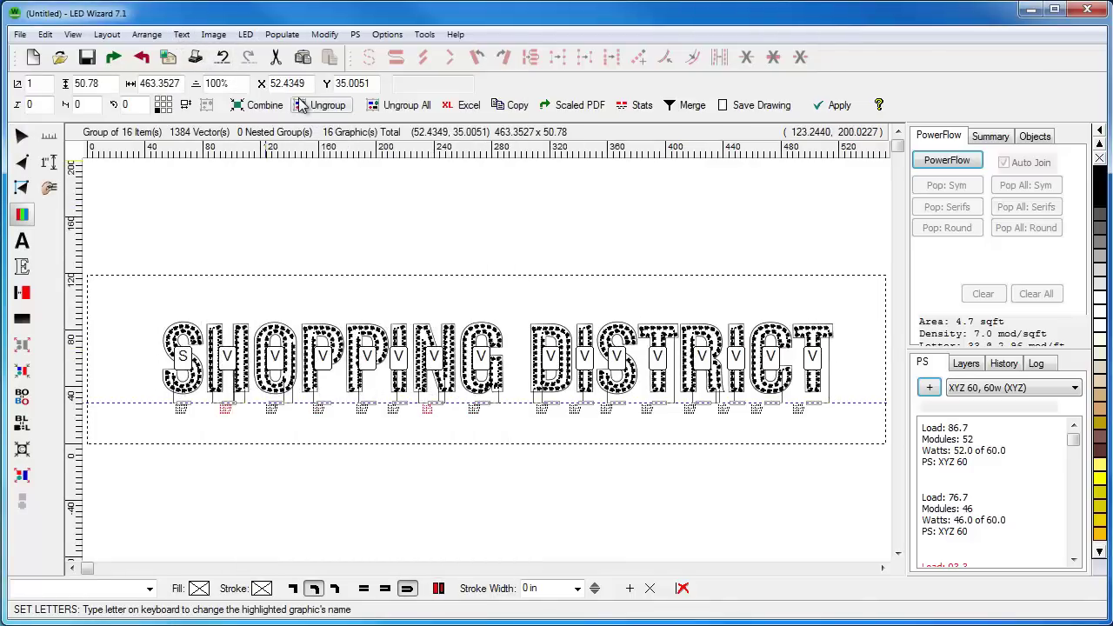
{"action": "type", "text": "op"}
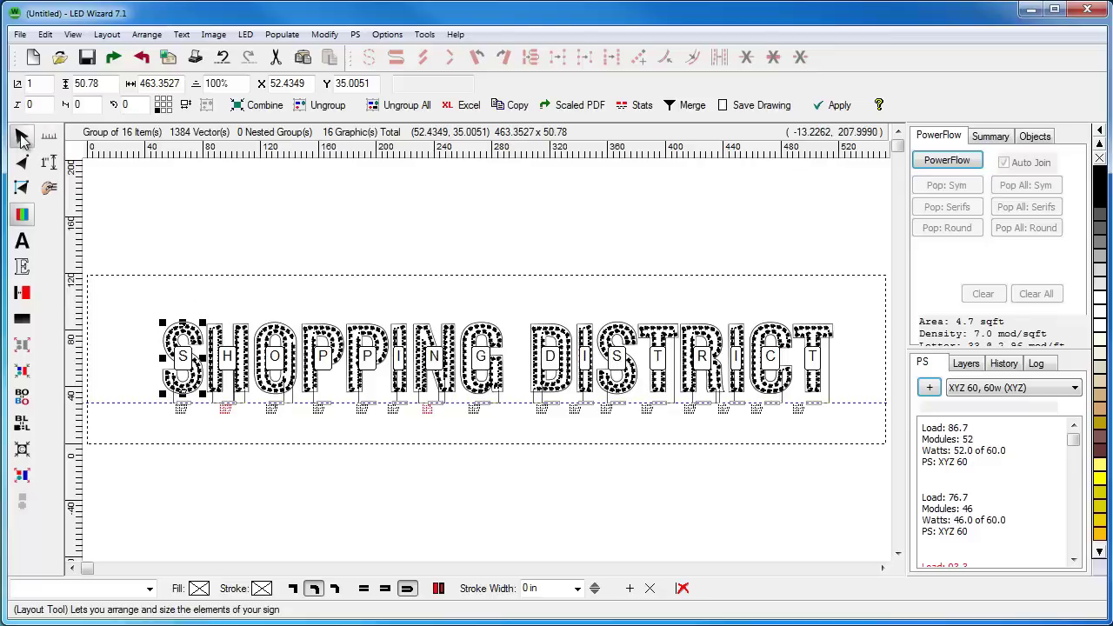
{"action": "left_click", "coordinate": [22, 139]}
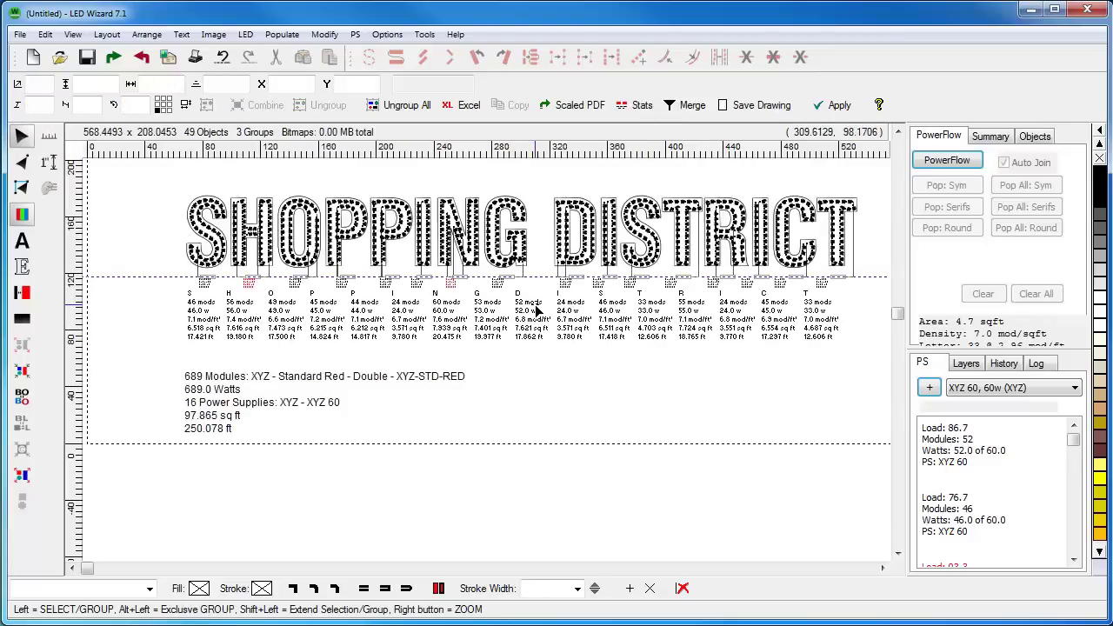
Step: Stretch the per-letter statistics row wider and shorter, lower it slightly beneath the power supplies, and move the totals block closer under it
{"action": "left_click_drag", "start_coordinate": [179, 362], "coordinate": [522, 197]}
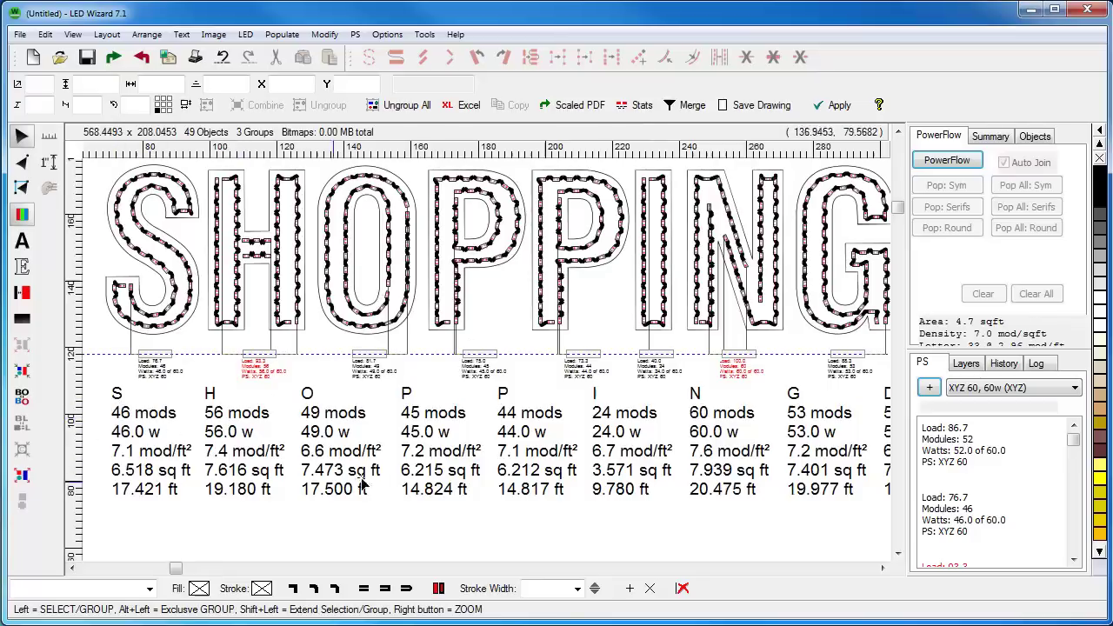
{"action": "right_click", "coordinate": [556, 463]}
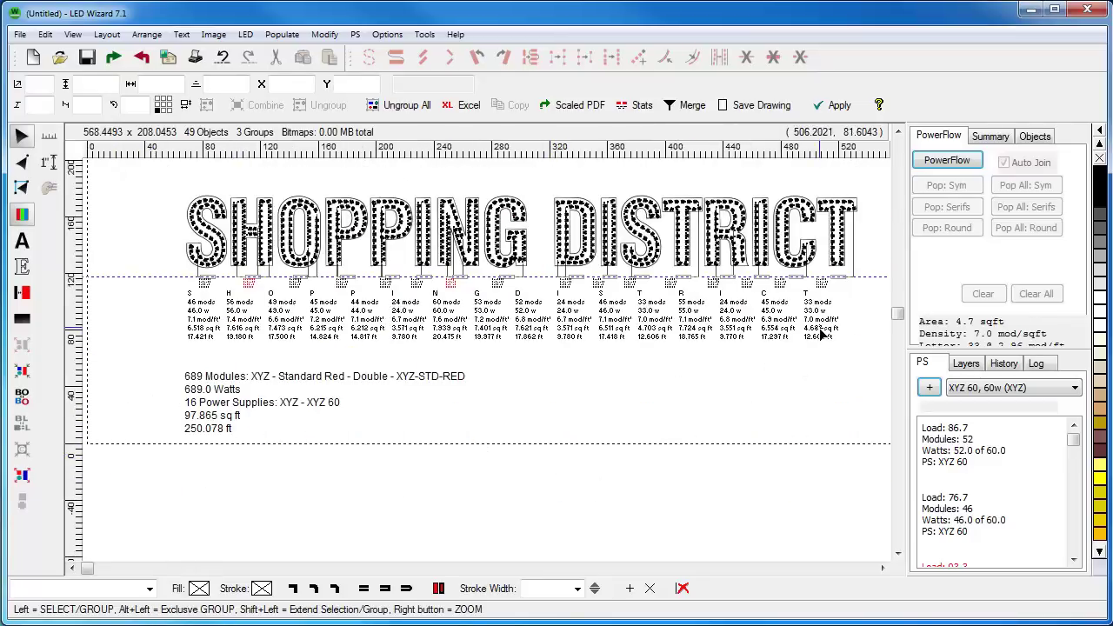
{"action": "left_click", "coordinate": [850, 350]}
{"action": "left_click_drag", "start_coordinate": [852, 343], "coordinate": [901, 322]}
{"action": "left_click_drag", "start_coordinate": [638, 315], "coordinate": [644, 324]}
{"action": "left_click_drag", "start_coordinate": [230, 389], "coordinate": [240, 365]}
Step: Examine the totals block listing modules, watts, power supplies, area and length for the whole sign
{"action": "key", "text": "z"}
{"action": "left_click_drag", "start_coordinate": [177, 429], "coordinate": [544, 332]}
{"action": "left_click", "coordinate": [234, 450]}
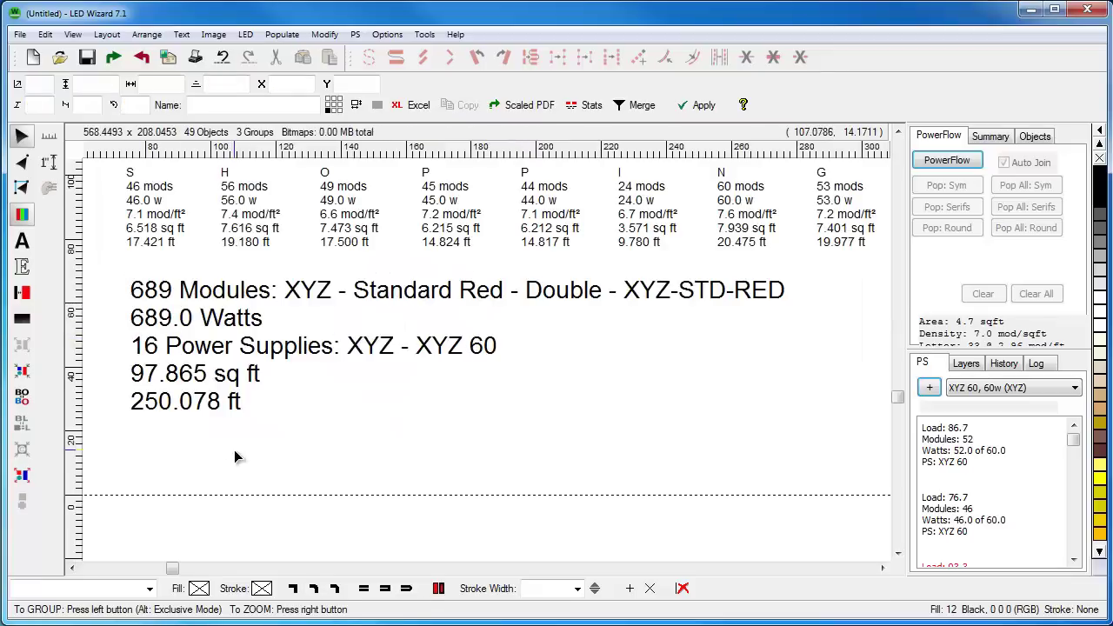
{"action": "right_click", "coordinate": [234, 450]}
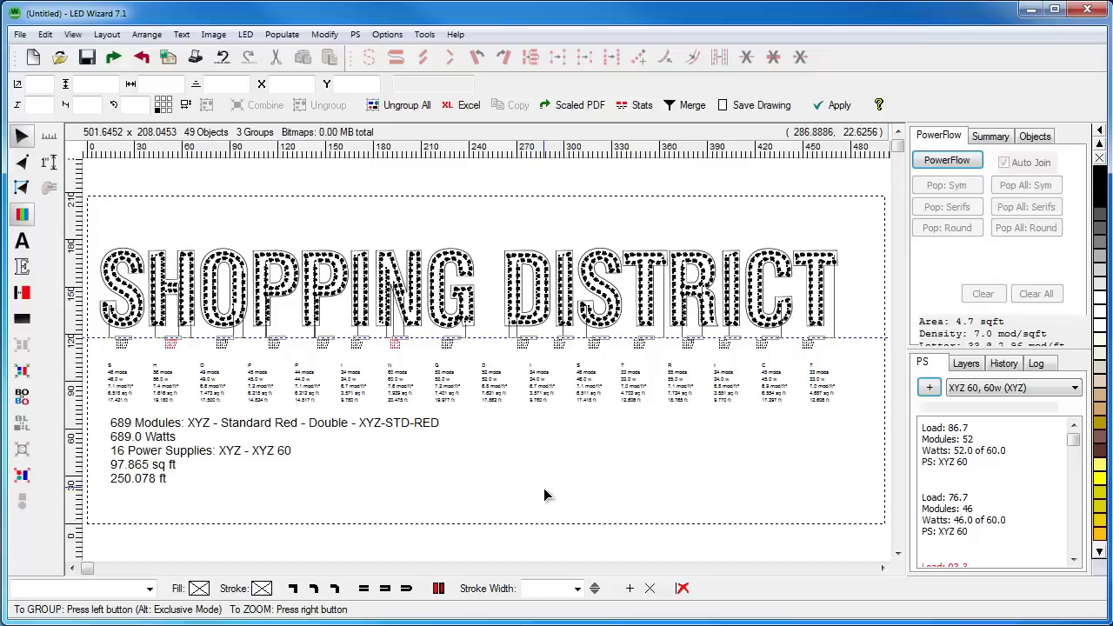